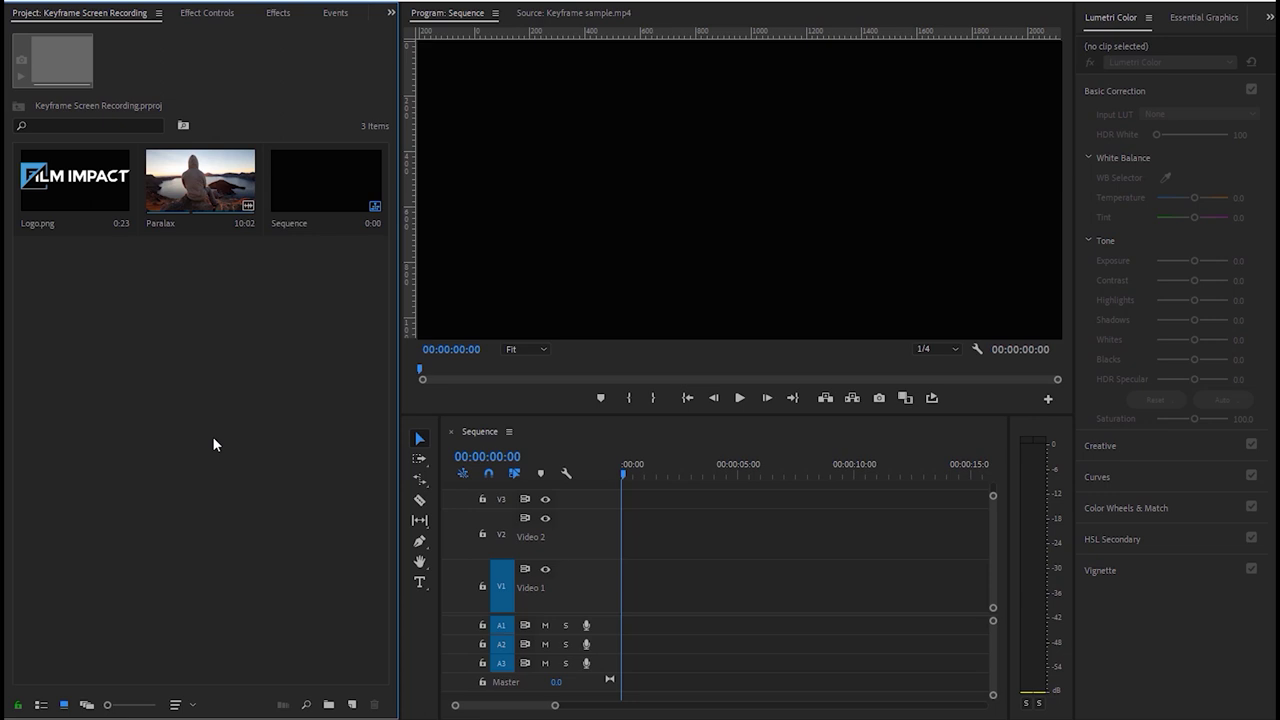
- Place the Paralax clip on V1 and layer Logo.png above it on V2
{"action": "left_click_drag", "start_coordinate": [181, 226], "coordinate": [611, 573]}
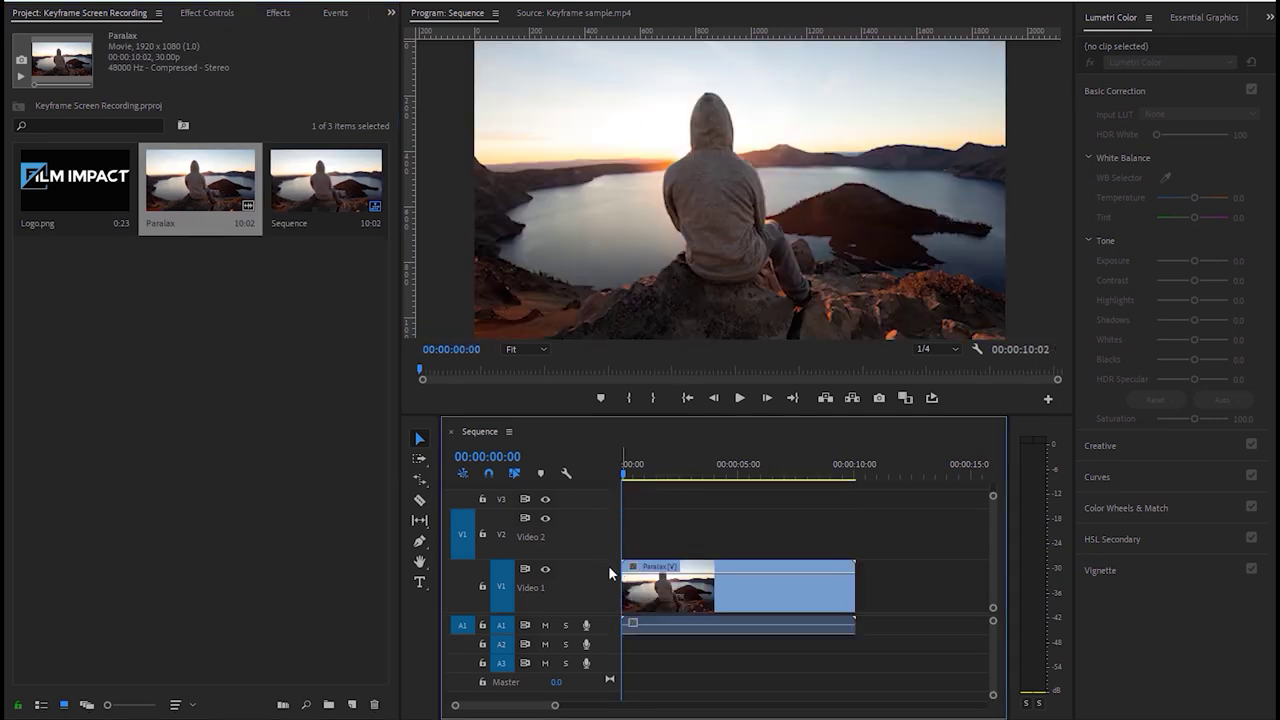
{"action": "left_click_drag", "start_coordinate": [75, 185], "coordinate": [858, 522]}
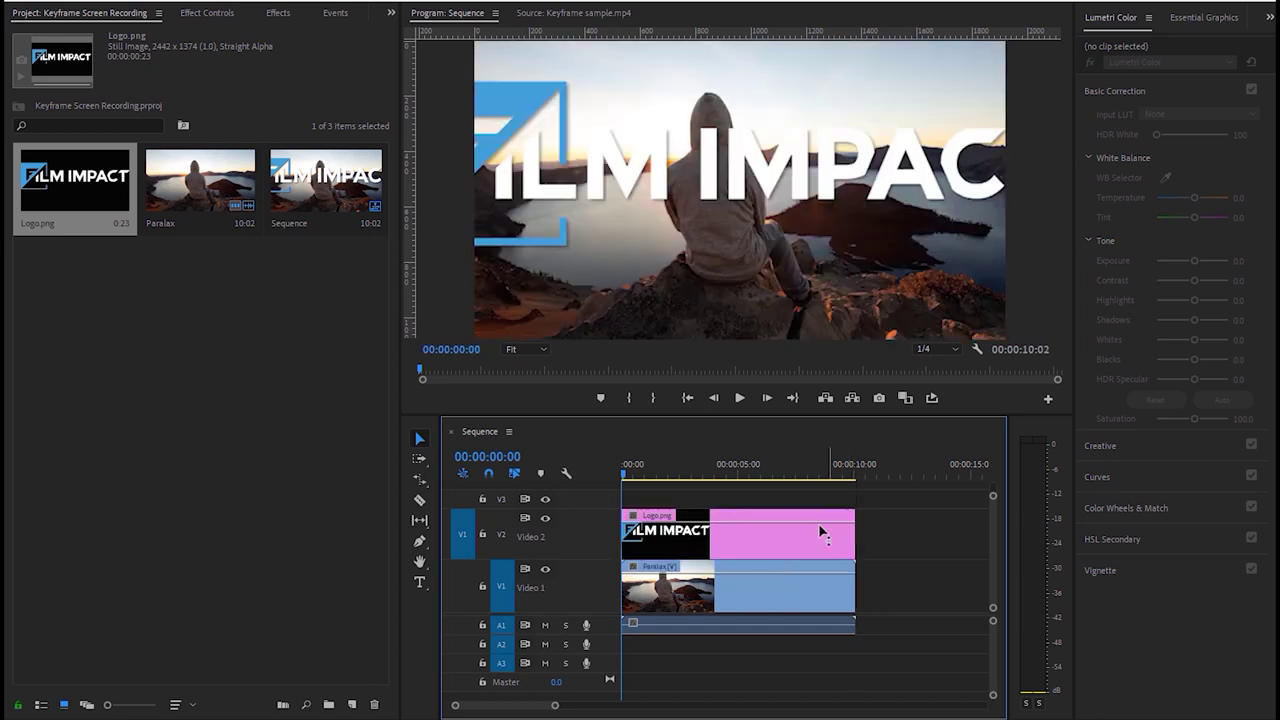
{"action": "left_click", "coordinate": [820, 532]}
- Scale the logo down to 34 in Motion settings and scrub the sequence to preview it
{"action": "left_click", "coordinate": [207, 13]}
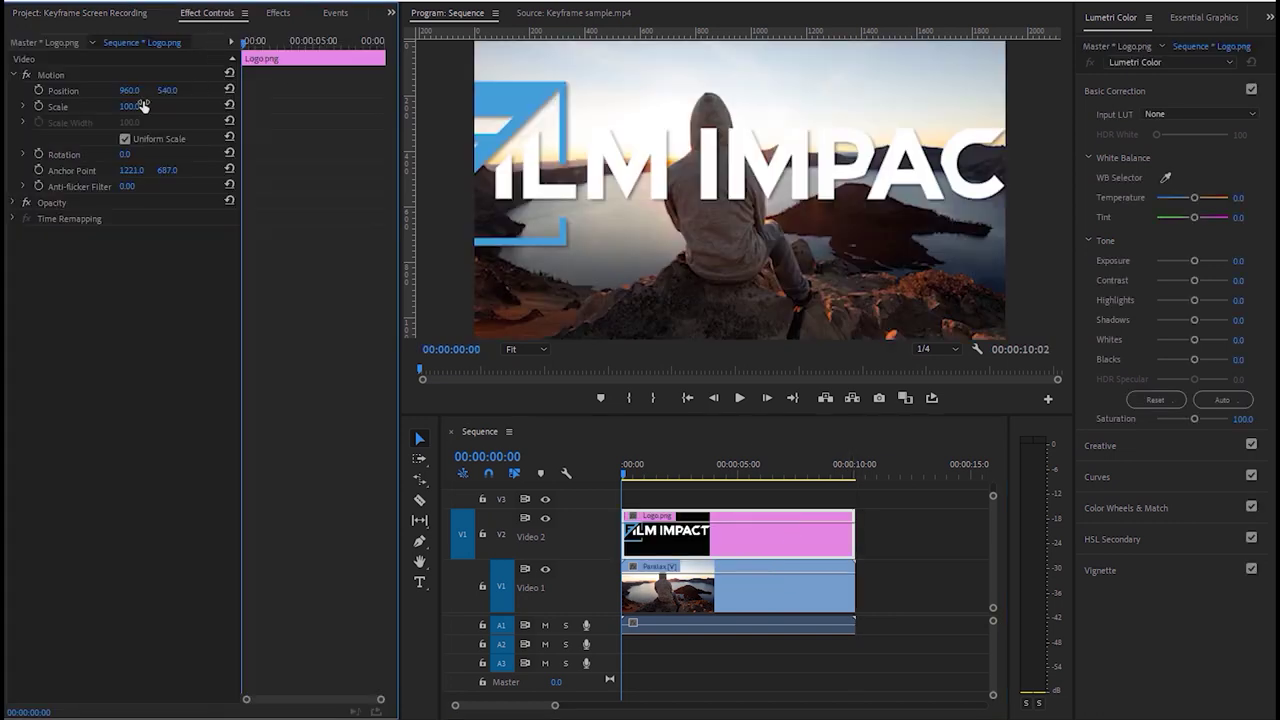
{"action": "left_click_drag", "start_coordinate": [143, 106], "coordinate": [74, 106]}
{"action": "left_click", "coordinate": [628, 478]}
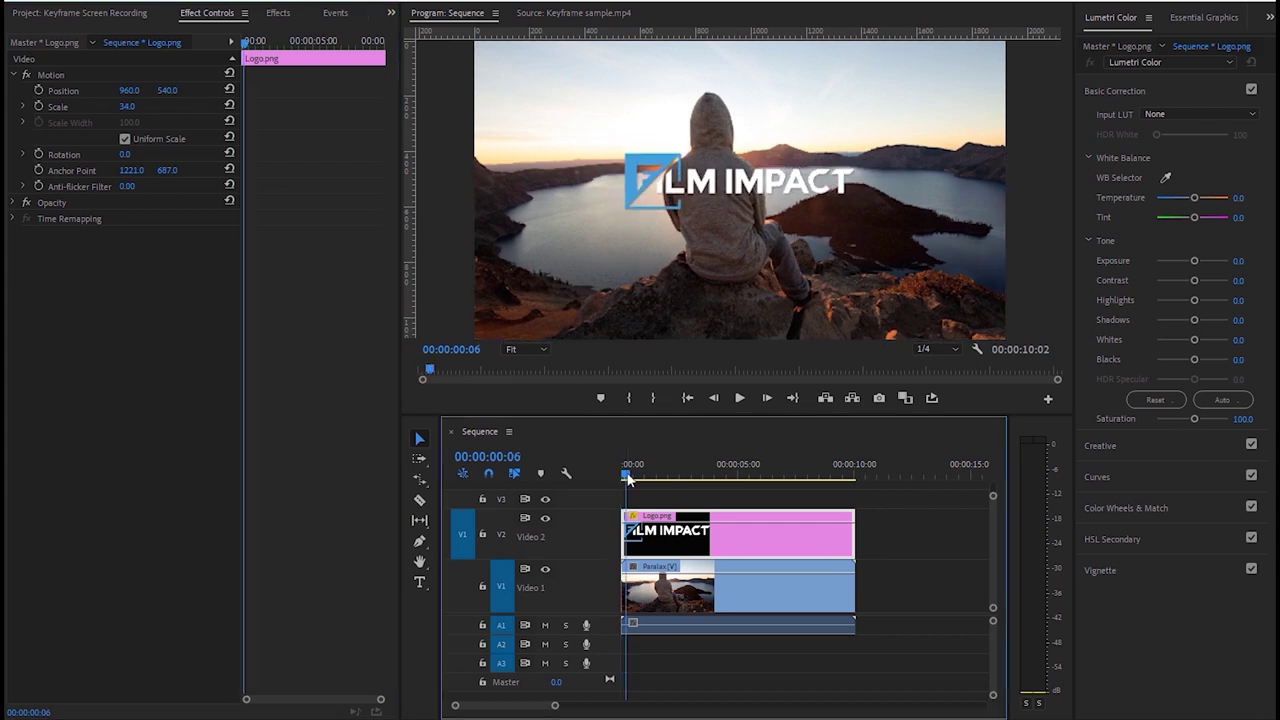
{"action": "left_click_drag", "start_coordinate": [628, 478], "coordinate": [738, 481]}
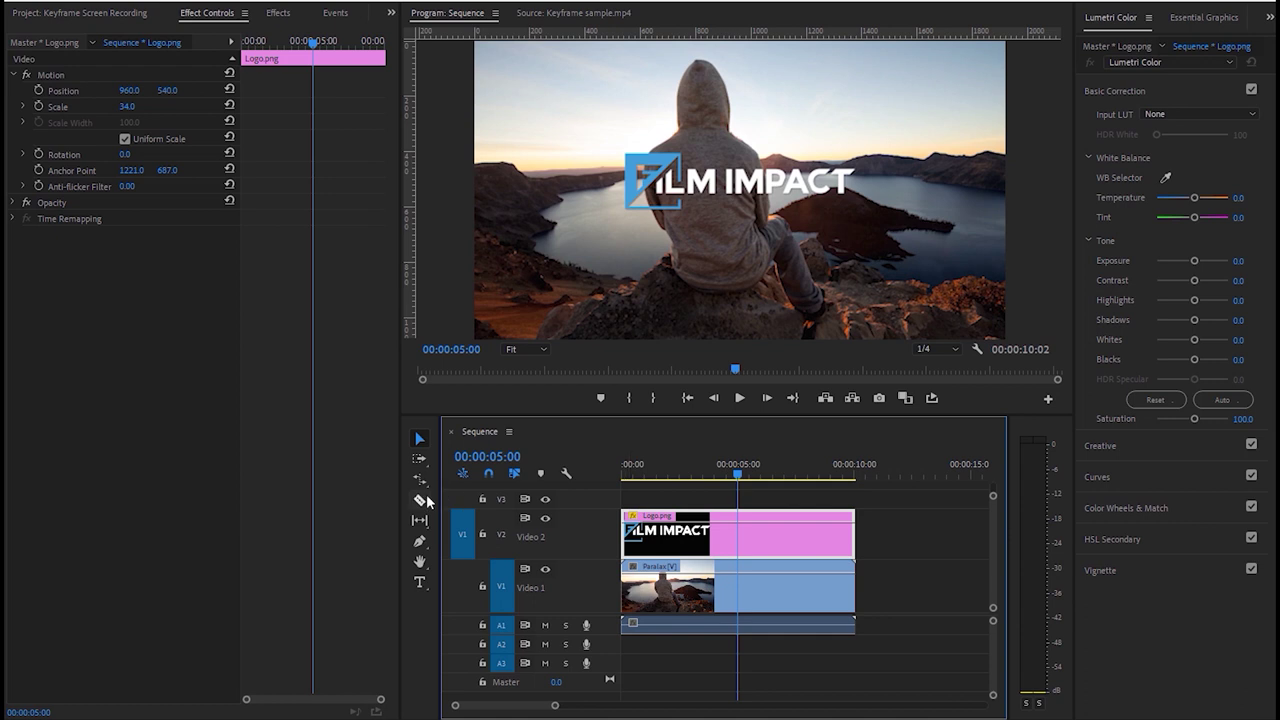
- Razor-cut Logo.png at 00:00:05:00 and give the second half Scale 14 at Position 1638, 169
{"action": "left_click", "coordinate": [420, 500]}
{"action": "left_click", "coordinate": [740, 524]}
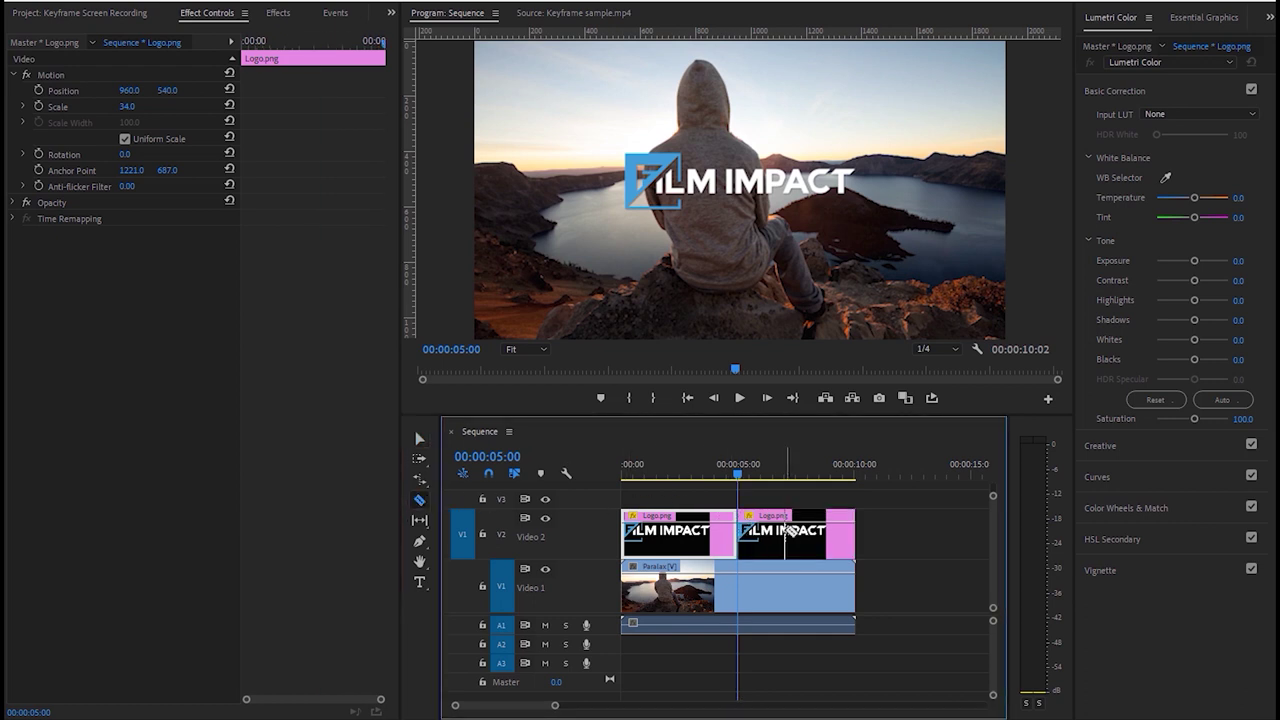
{"action": "key", "text": "v"}
{"action": "left_click", "coordinate": [785, 530]}
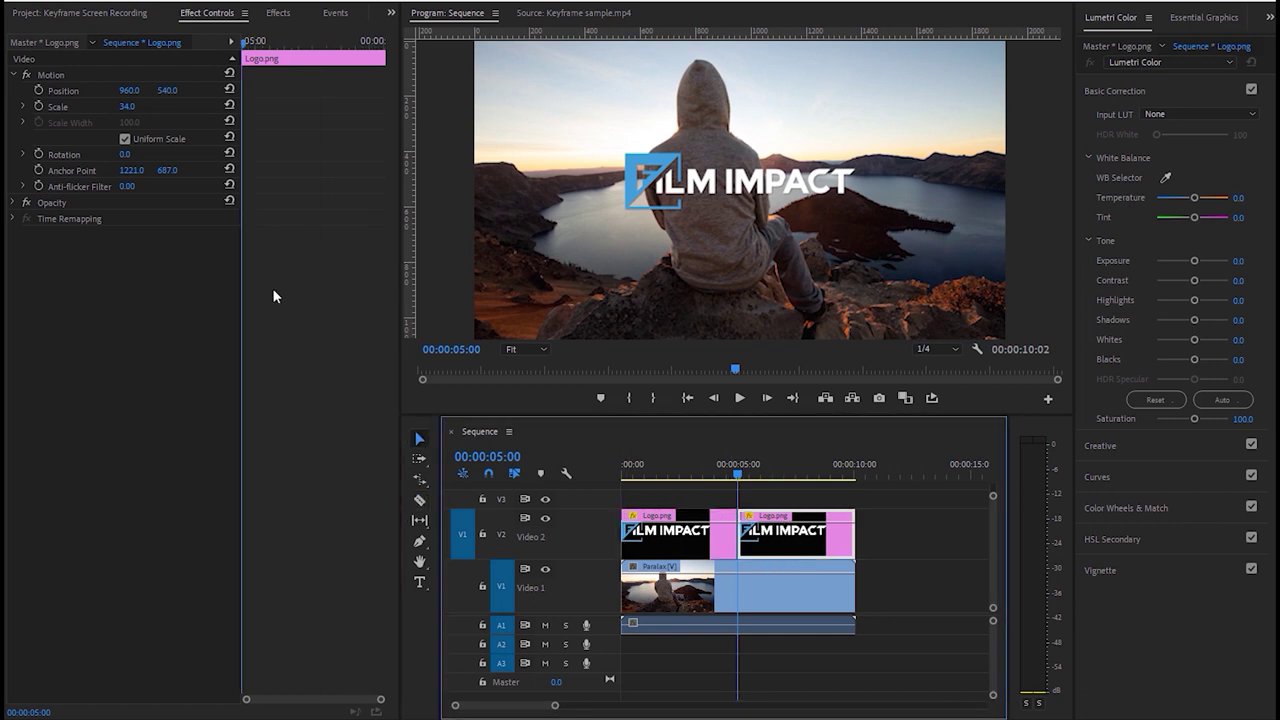
{"action": "left_click_drag", "start_coordinate": [140, 106], "coordinate": [213, 91]}
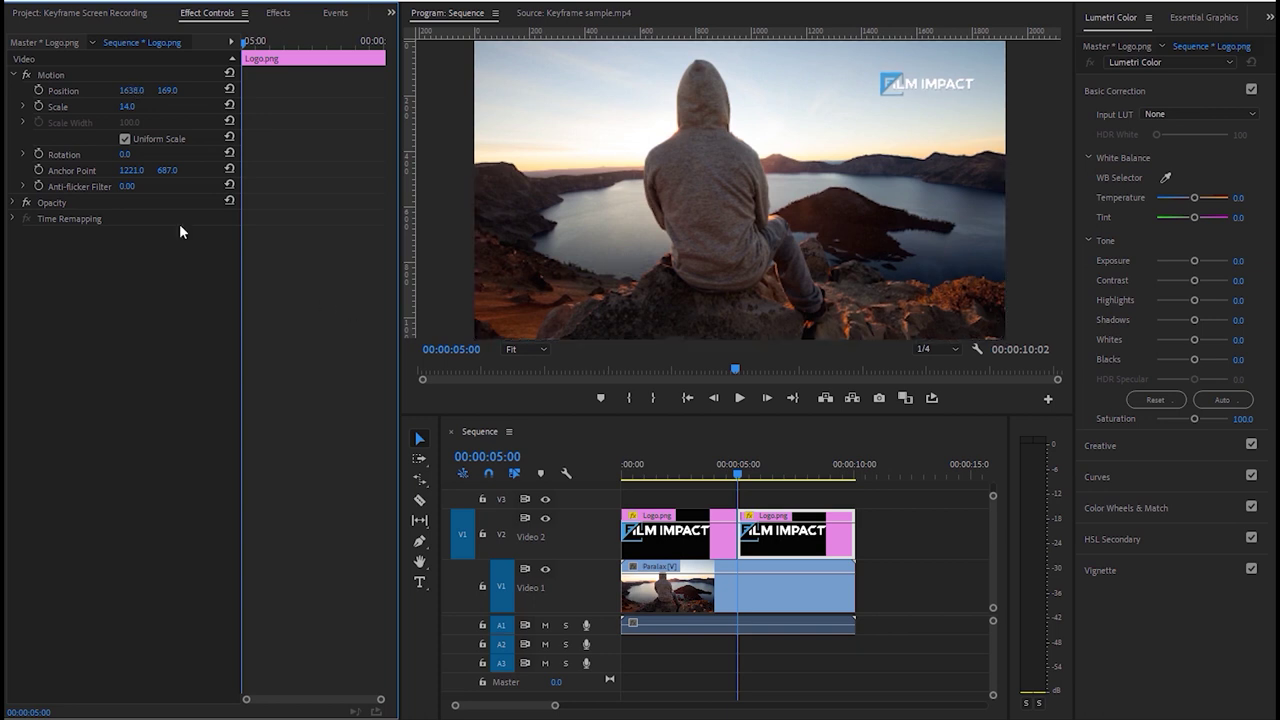
- Drag FI: Motion Tween from Video Transitions > Film Impact Smart Tools onto the V2 logo cut
{"action": "left_click", "coordinate": [279, 13]}
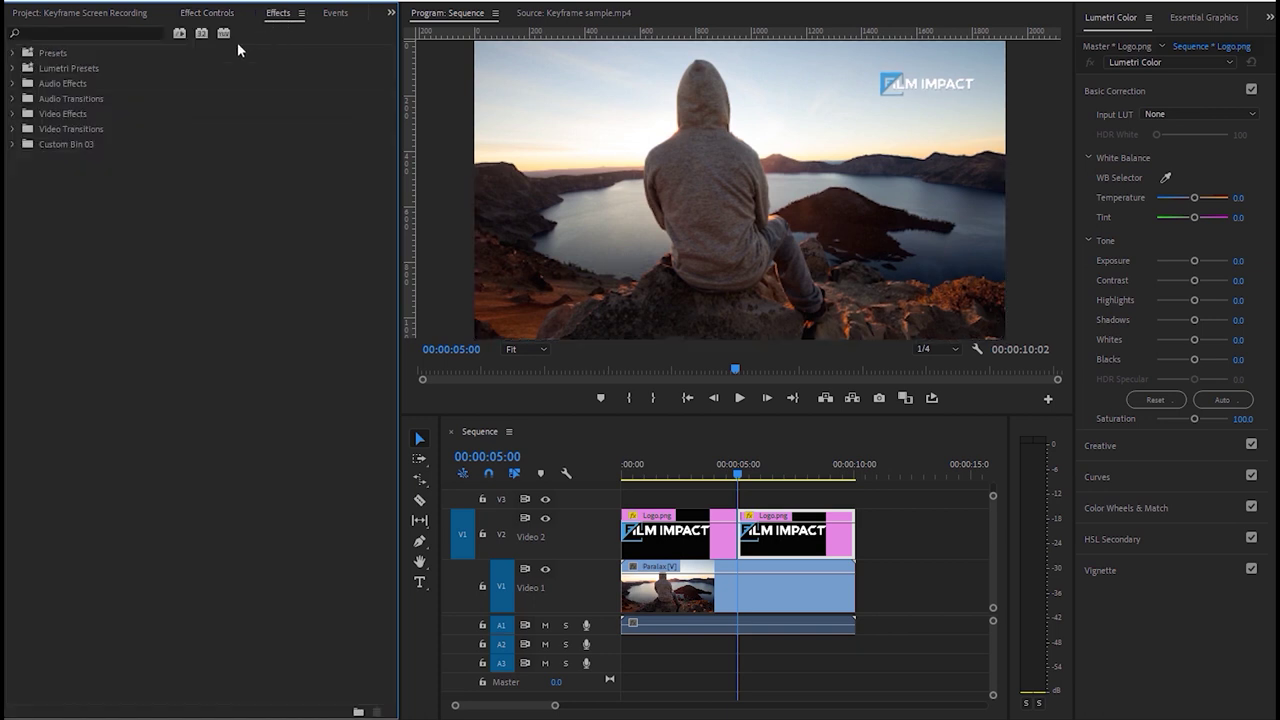
{"action": "left_click", "coordinate": [13, 129]}
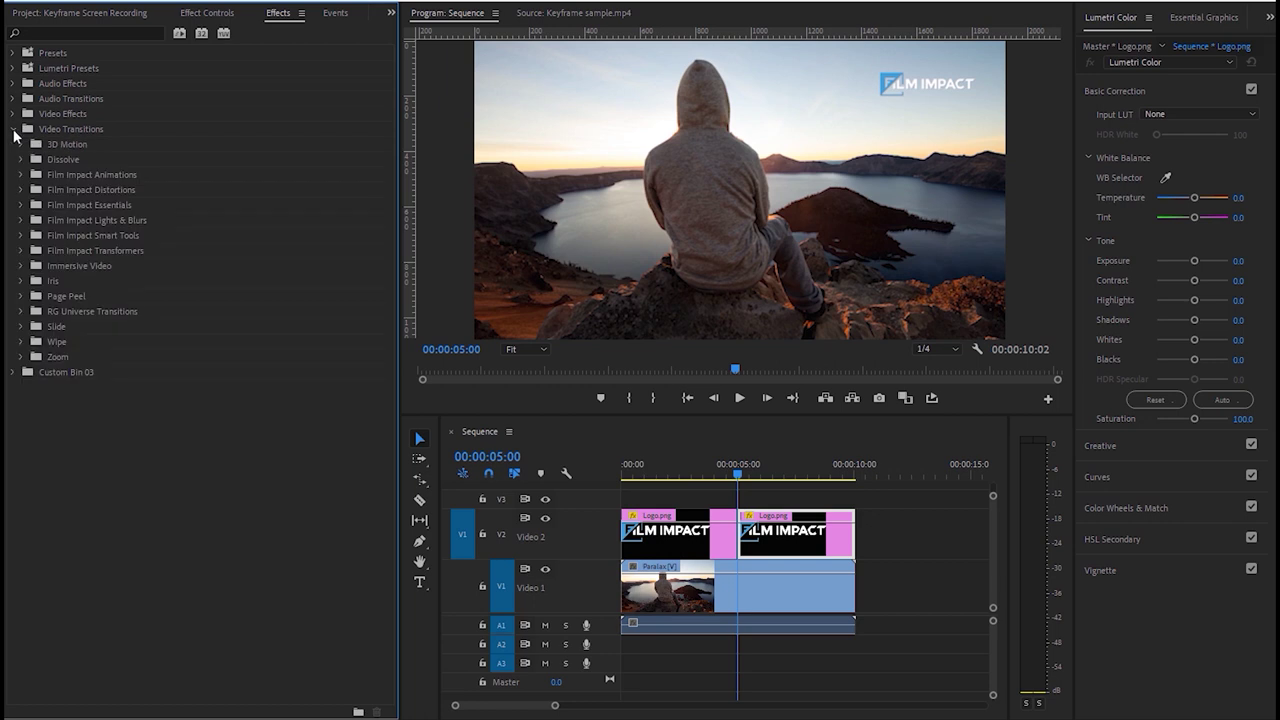
{"action": "left_click", "coordinate": [22, 236]}
{"action": "left_click", "coordinate": [122, 266]}
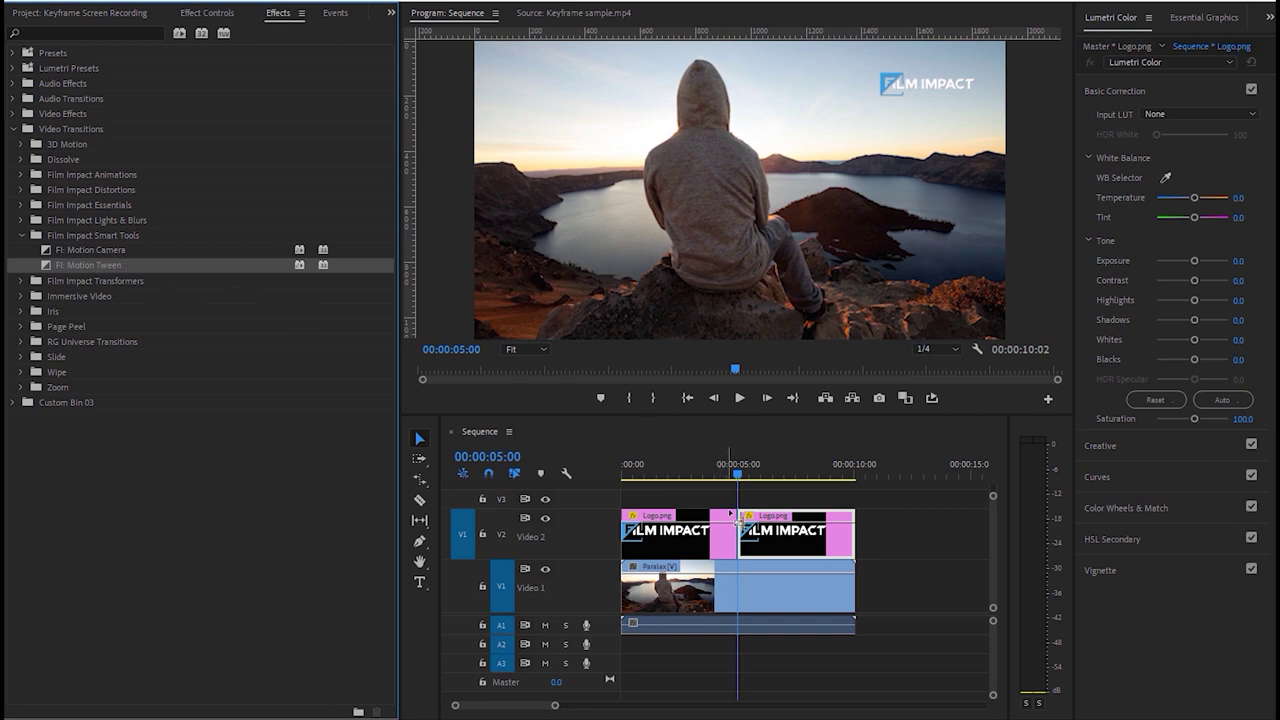
{"action": "left_click_drag", "start_coordinate": [730, 514], "coordinate": [744, 540]}
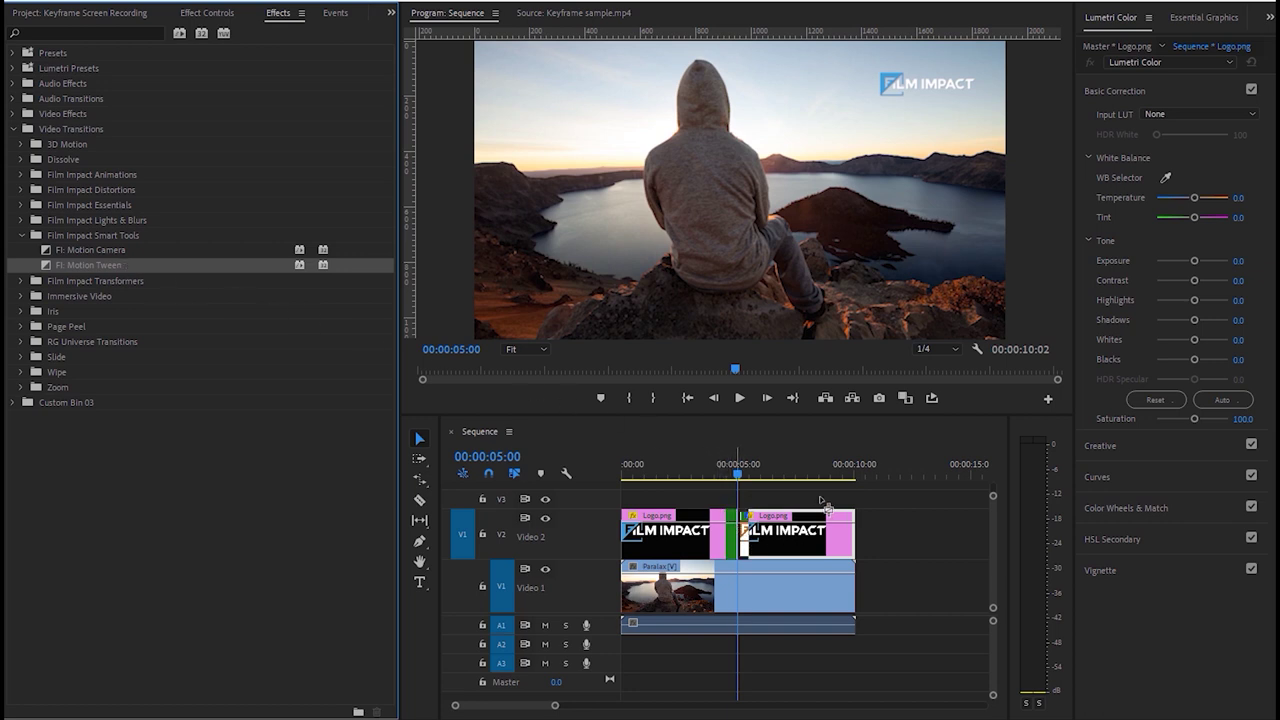
{"action": "left_click_drag", "start_coordinate": [782, 497], "coordinate": [714, 477]}
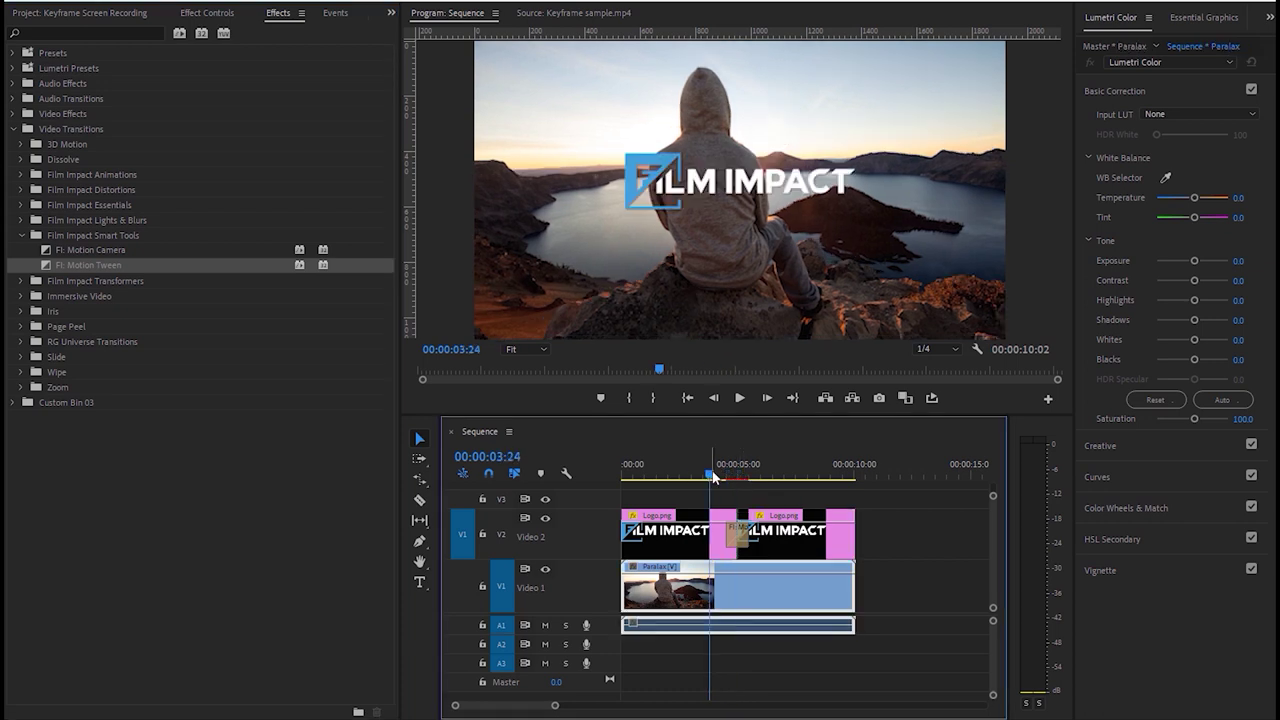
- Play back the sequence to preview the logo gliding into the top-right corner
{"action": "left_click", "coordinate": [741, 398]}
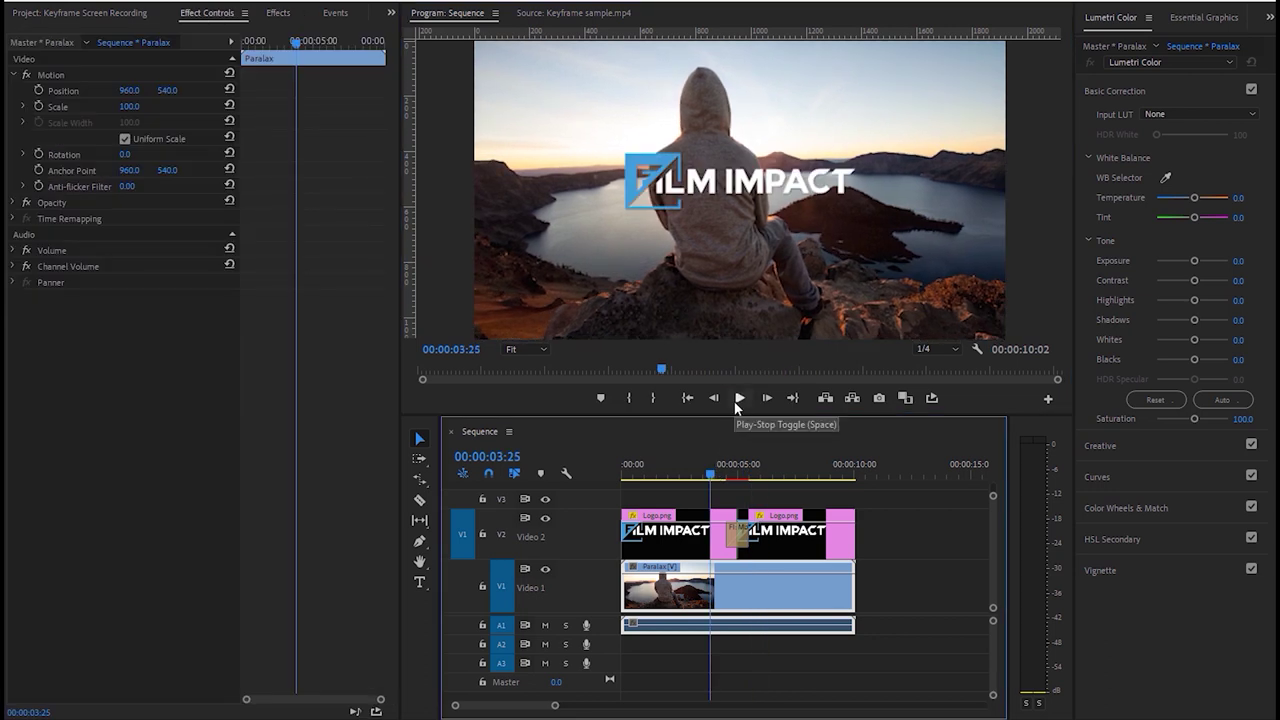
{"action": "left_click", "coordinate": [681, 536]}
{"action": "left_click", "coordinate": [739, 399]}
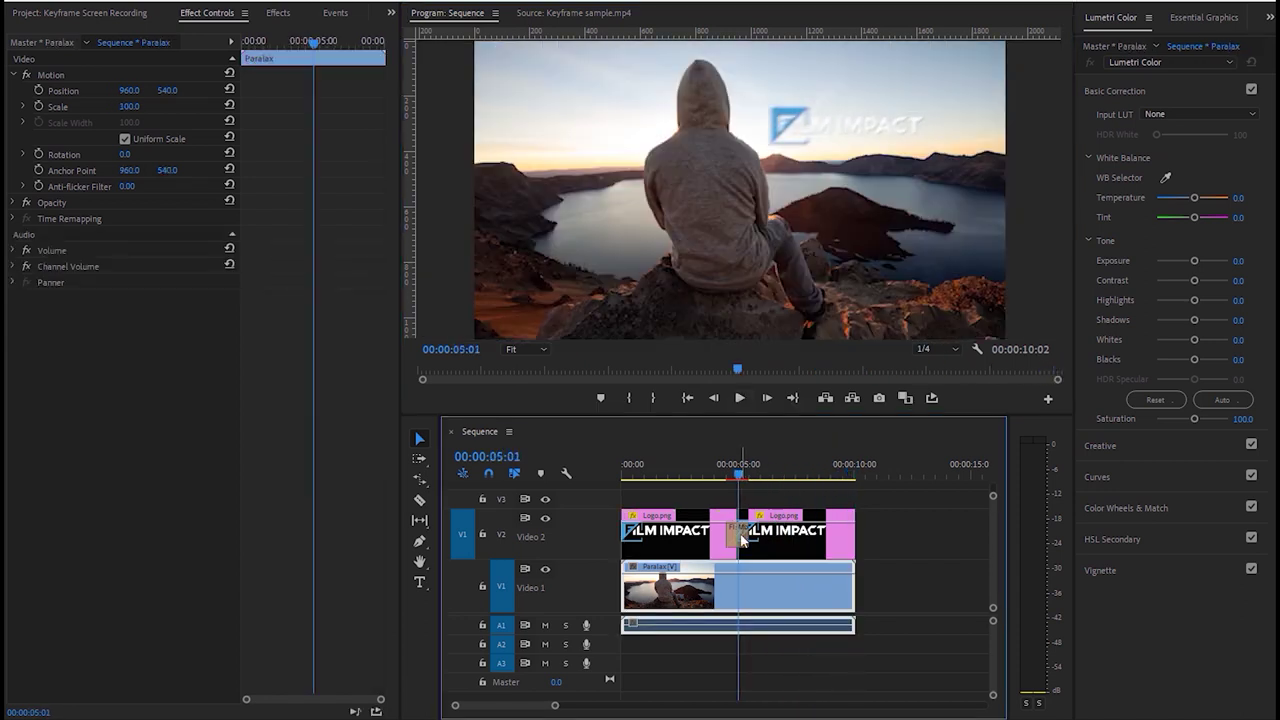
- Apply the Overshoot Roll preset to the Motion Tween transition
{"action": "left_click", "coordinate": [741, 538]}
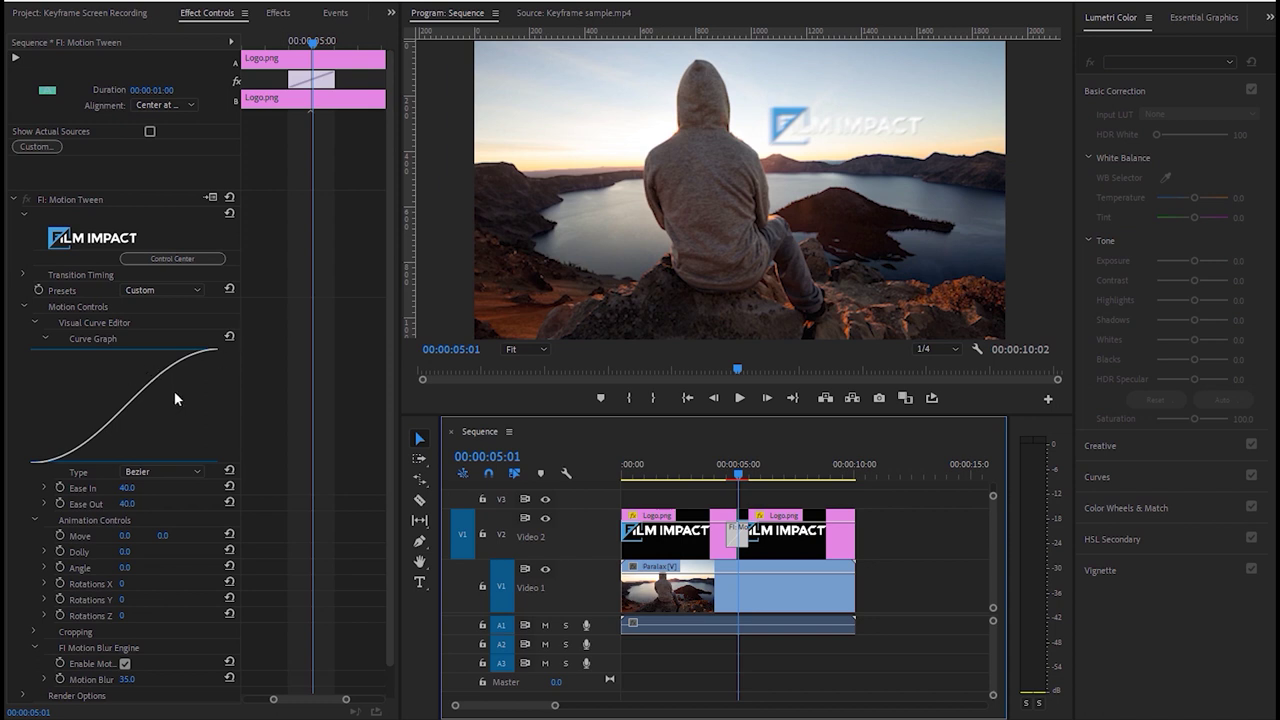
{"action": "scroll", "coordinate": [174, 398], "scroll_direction": "down", "scroll_amount": 1}
{"action": "left_click", "coordinate": [197, 258]}
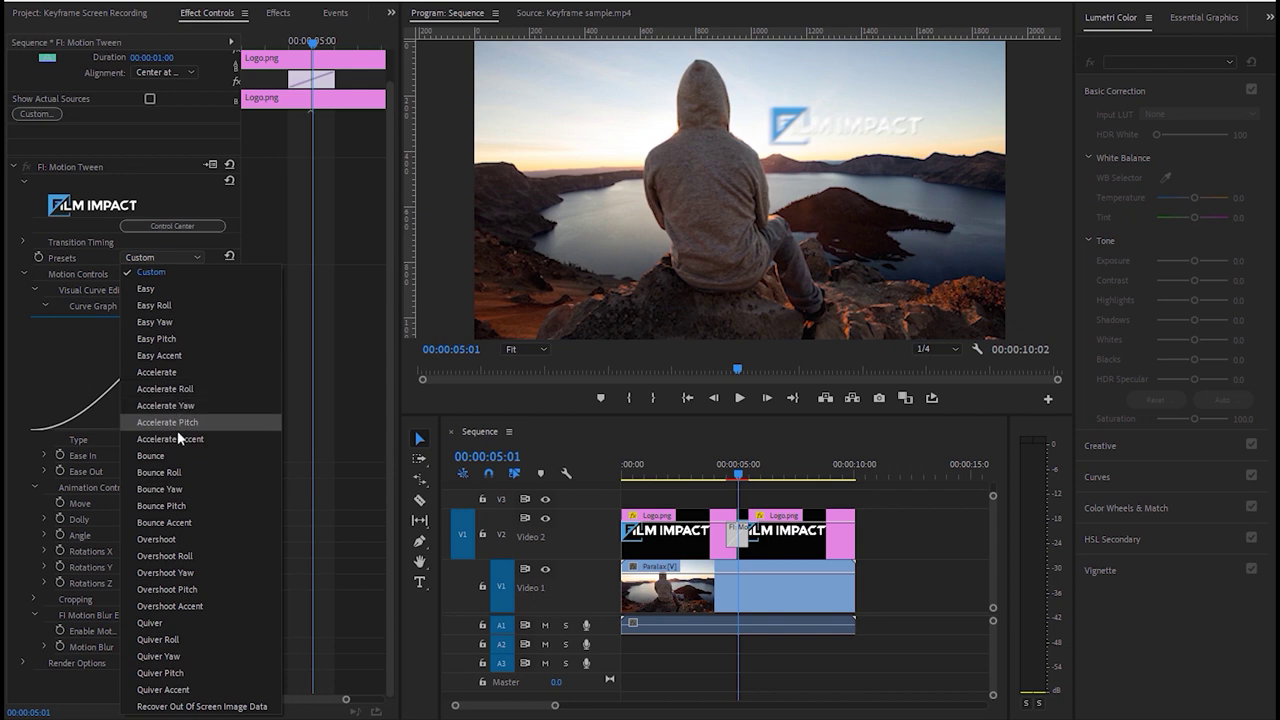
{"action": "left_click", "coordinate": [188, 554]}
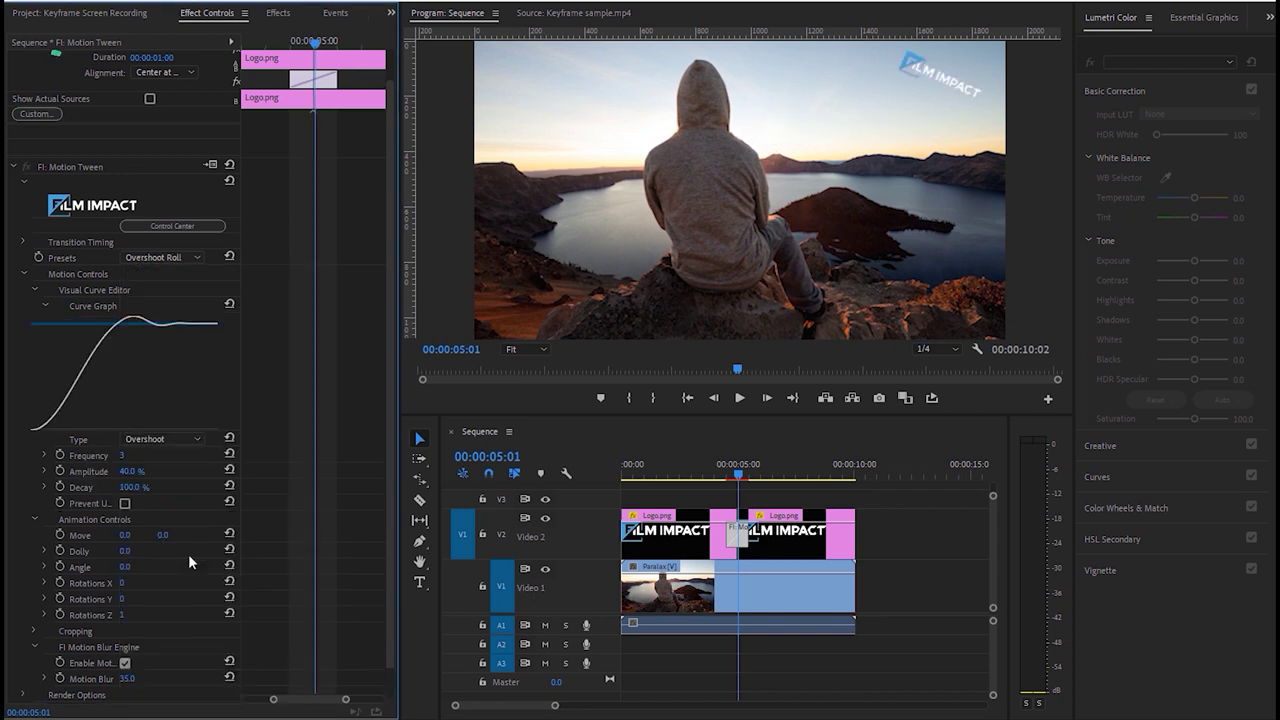
- Play back around the cut twice to review the bouncing, spinning logo
{"action": "left_click", "coordinate": [724, 472]}
{"action": "left_click", "coordinate": [739, 398]}
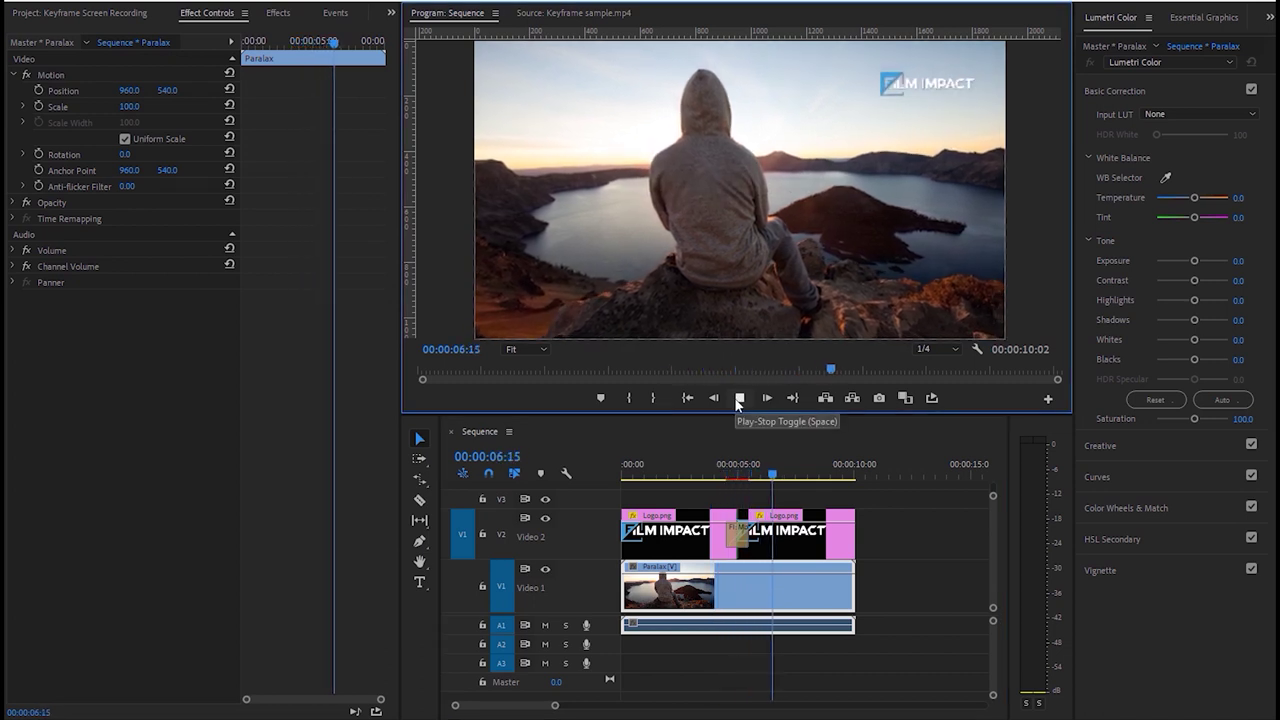
{"action": "left_click", "coordinate": [739, 398]}
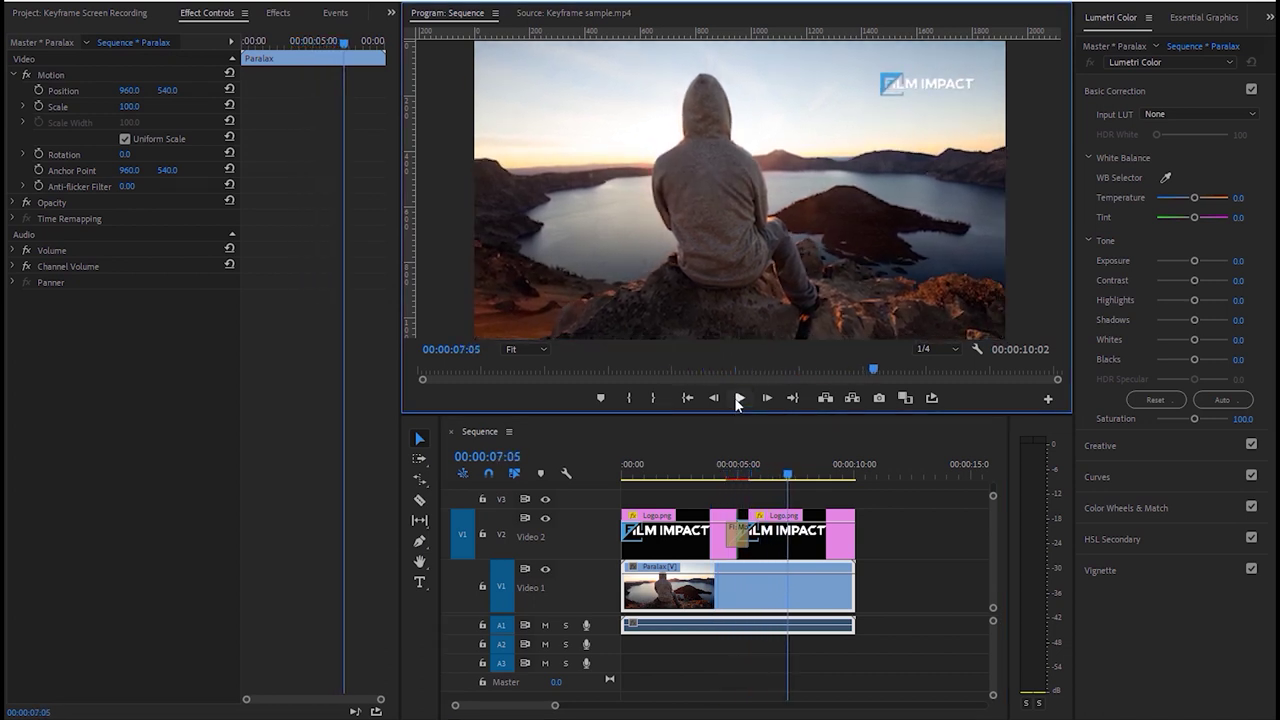
{"action": "left_click", "coordinate": [737, 464]}
{"action": "key", "text": "Up"}
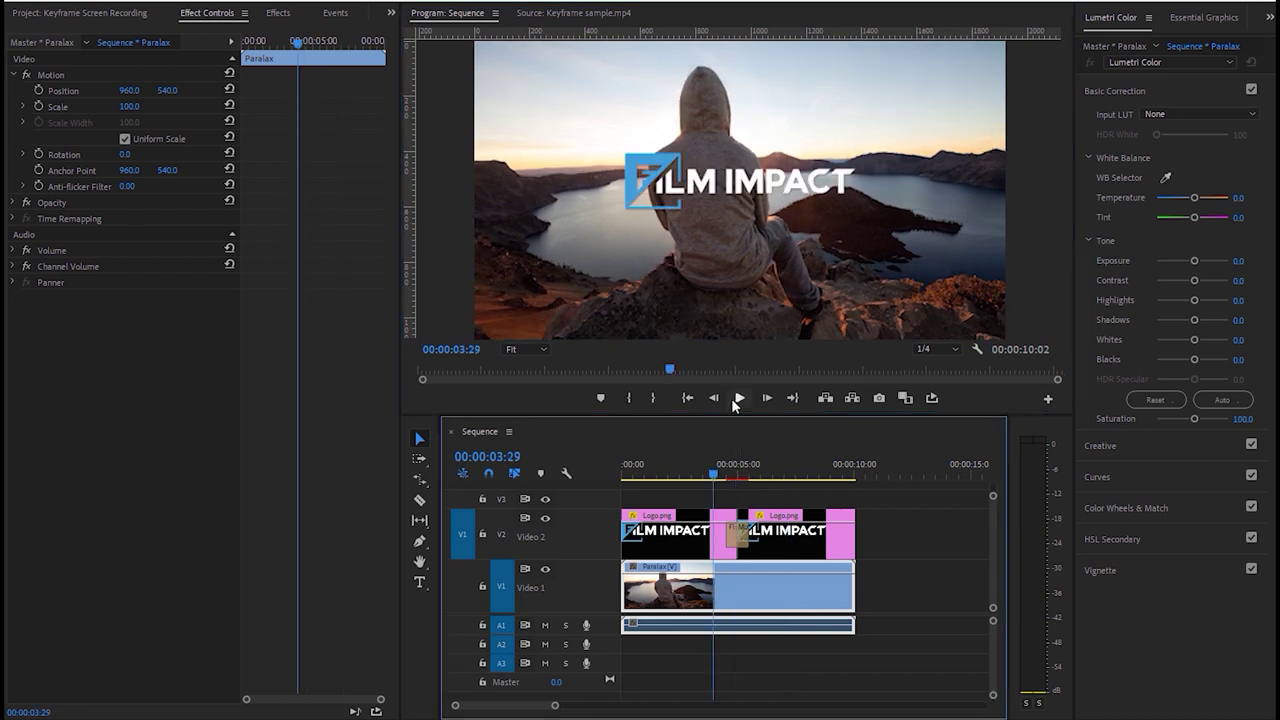
{"action": "left_click", "coordinate": [739, 398]}
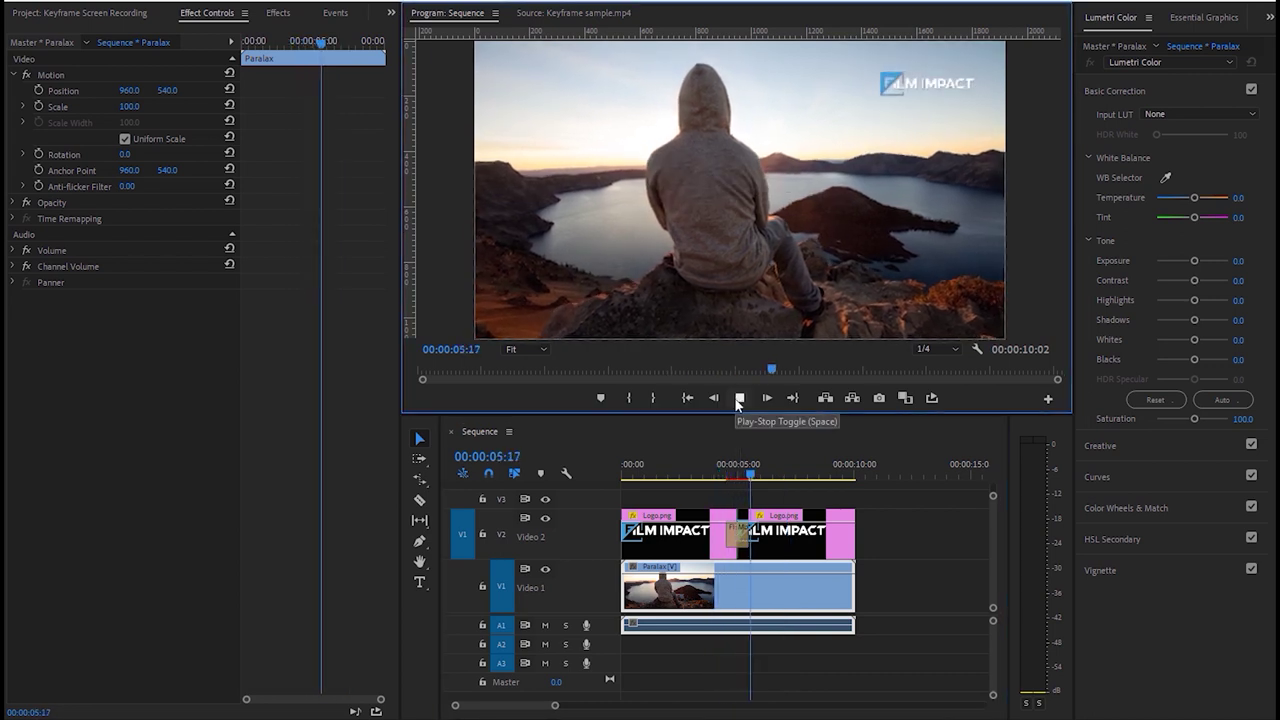
{"action": "left_click", "coordinate": [739, 398]}
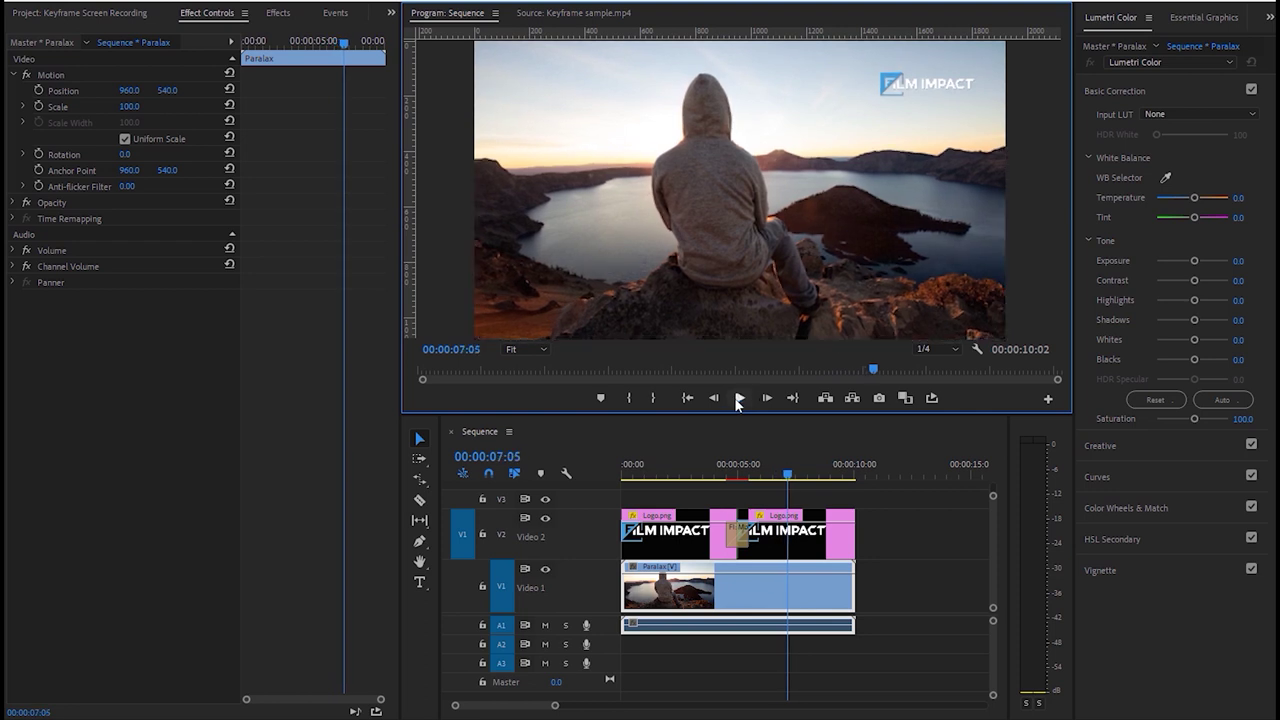
{"action": "left_click", "coordinate": [734, 466]}
- Switch the Motion Tween Type to Bounce, then Overshoot, previewing each
{"action": "left_click", "coordinate": [738, 537]}
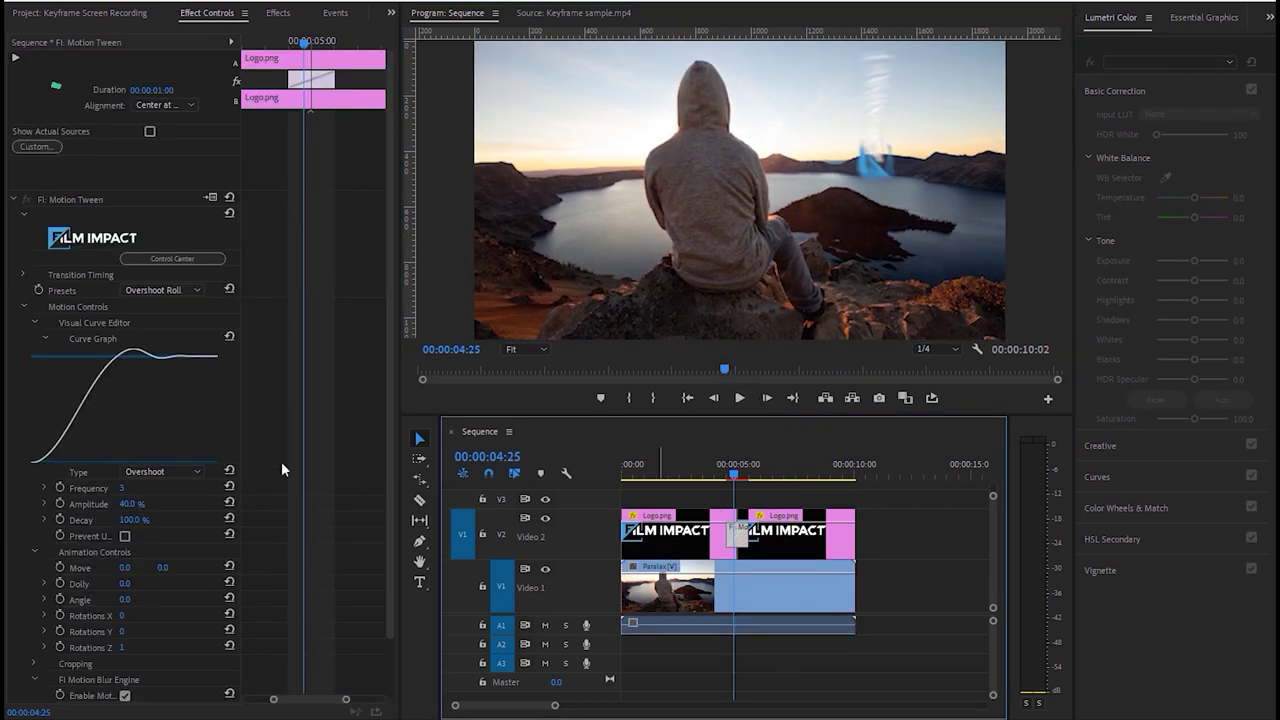
{"action": "left_click", "coordinate": [171, 471]}
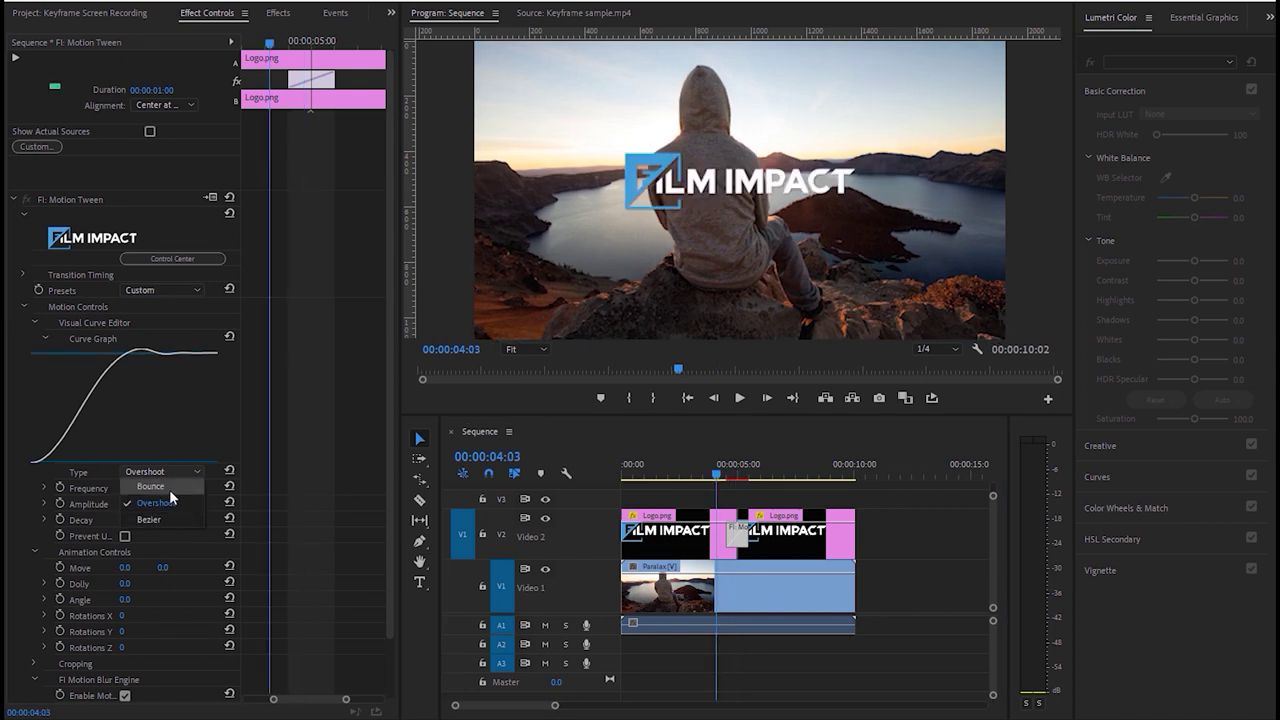
{"action": "left_click", "coordinate": [150, 486]}
{"action": "left_click", "coordinate": [740, 399]}
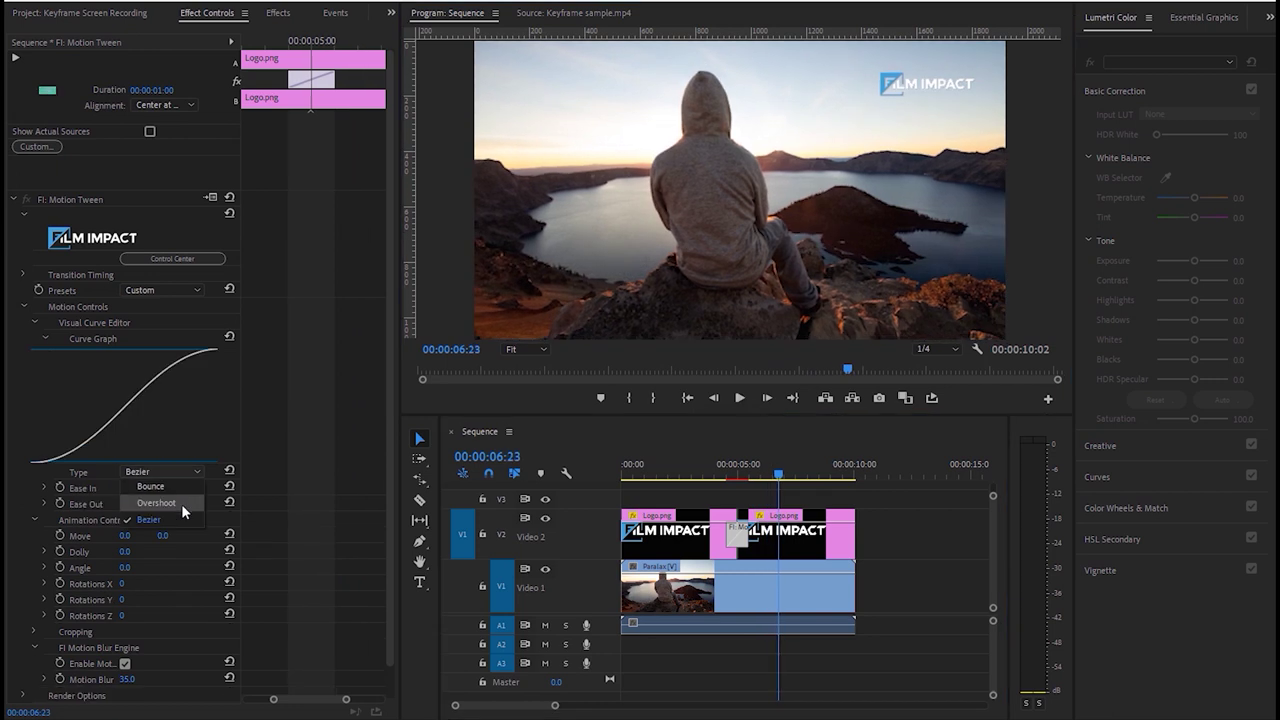
{"action": "left_click", "coordinate": [182, 504]}
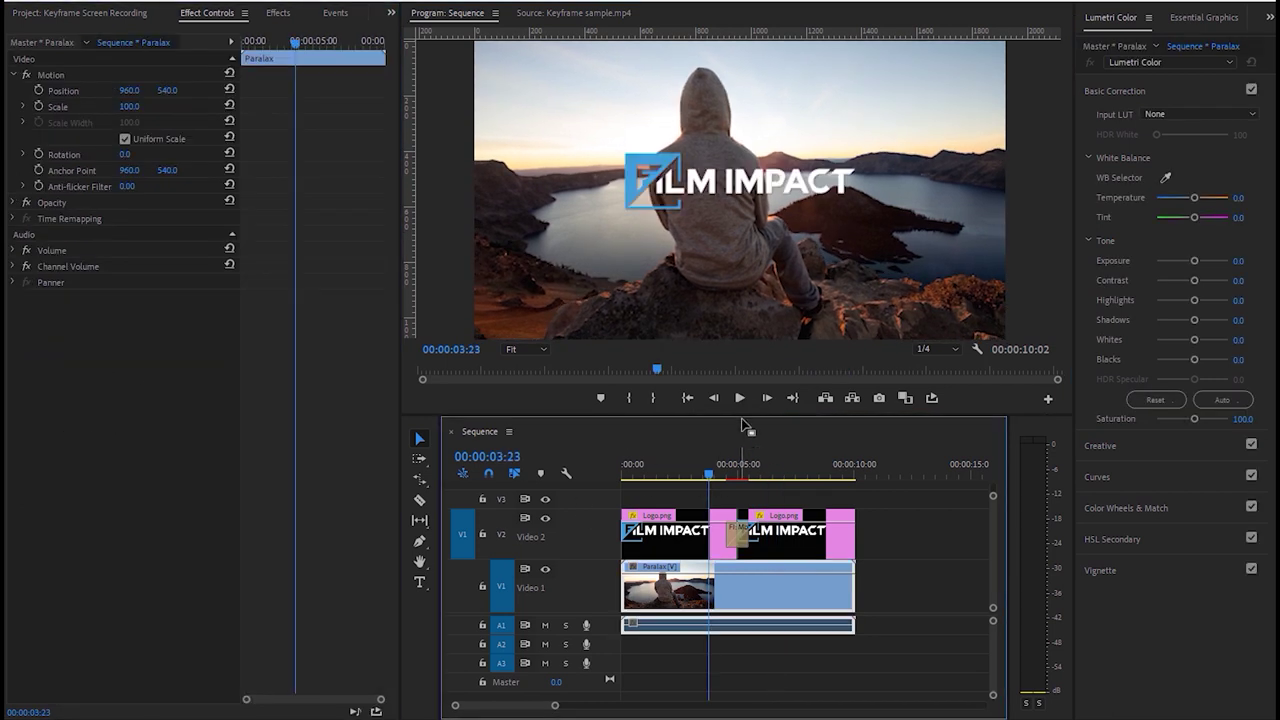
{"action": "left_click", "coordinate": [740, 399]}
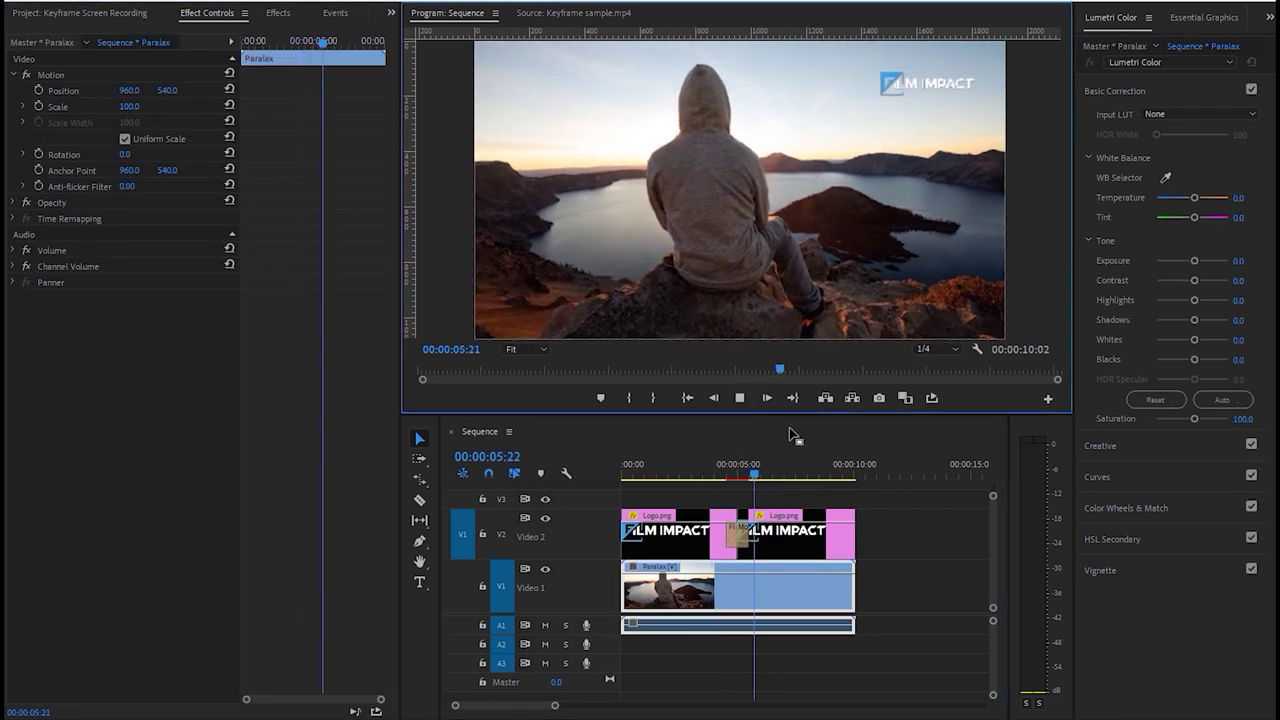
- Reapply the Overshoot Roll preset and play back from 00:00:03:25
{"action": "left_click", "coordinate": [744, 515]}
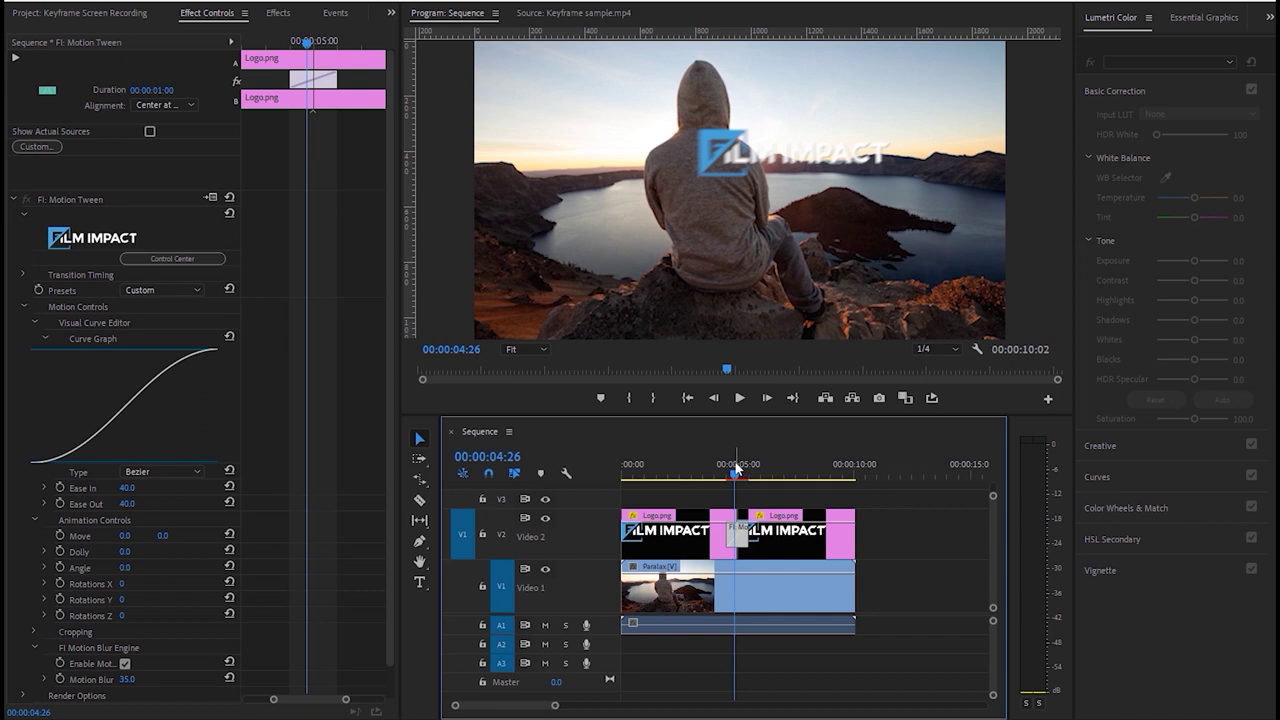
{"action": "left_click", "coordinate": [736, 468]}
{"action": "left_click", "coordinate": [740, 399]}
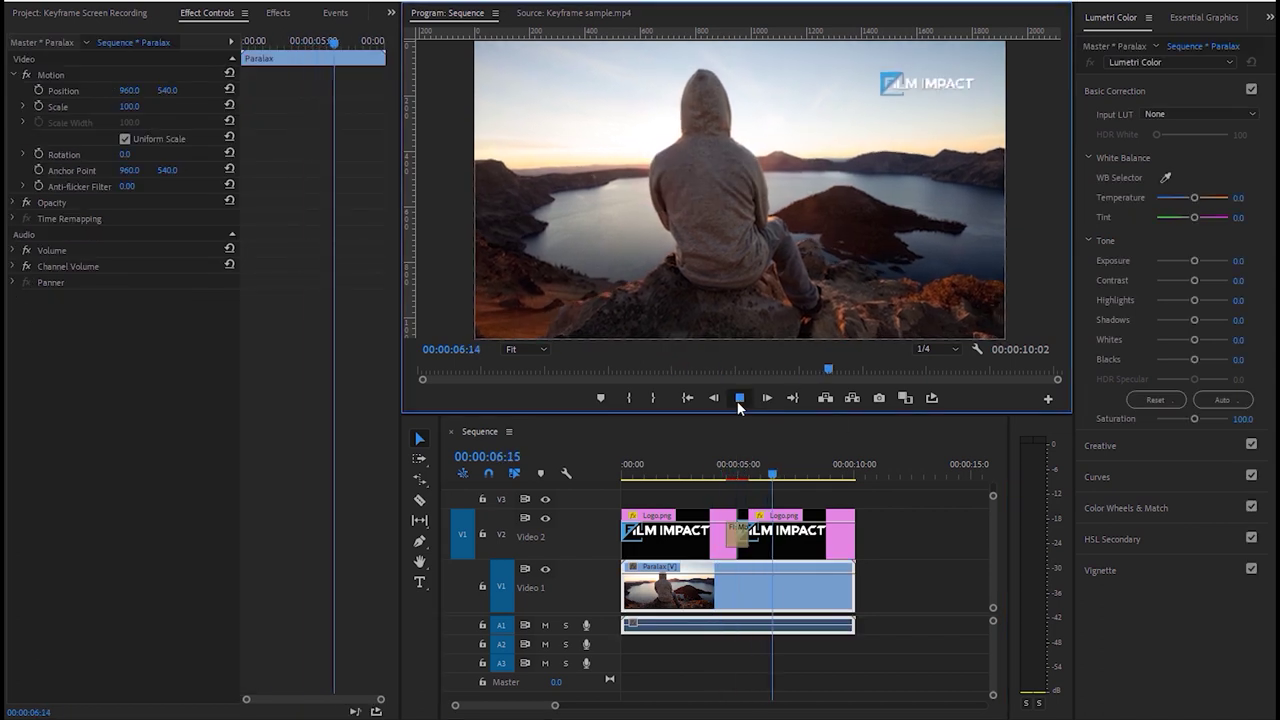
{"action": "left_click", "coordinate": [188, 289]}
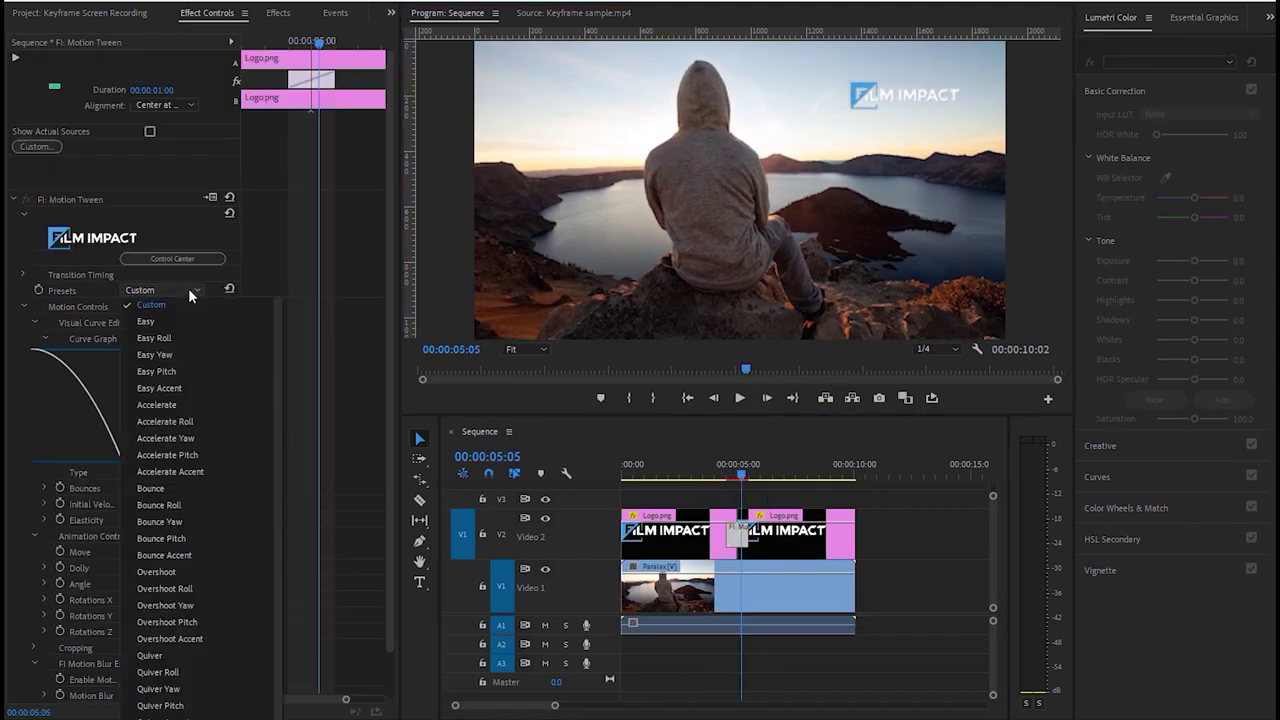
{"action": "left_click", "coordinate": [203, 590]}
{"action": "left_click", "coordinate": [711, 476]}
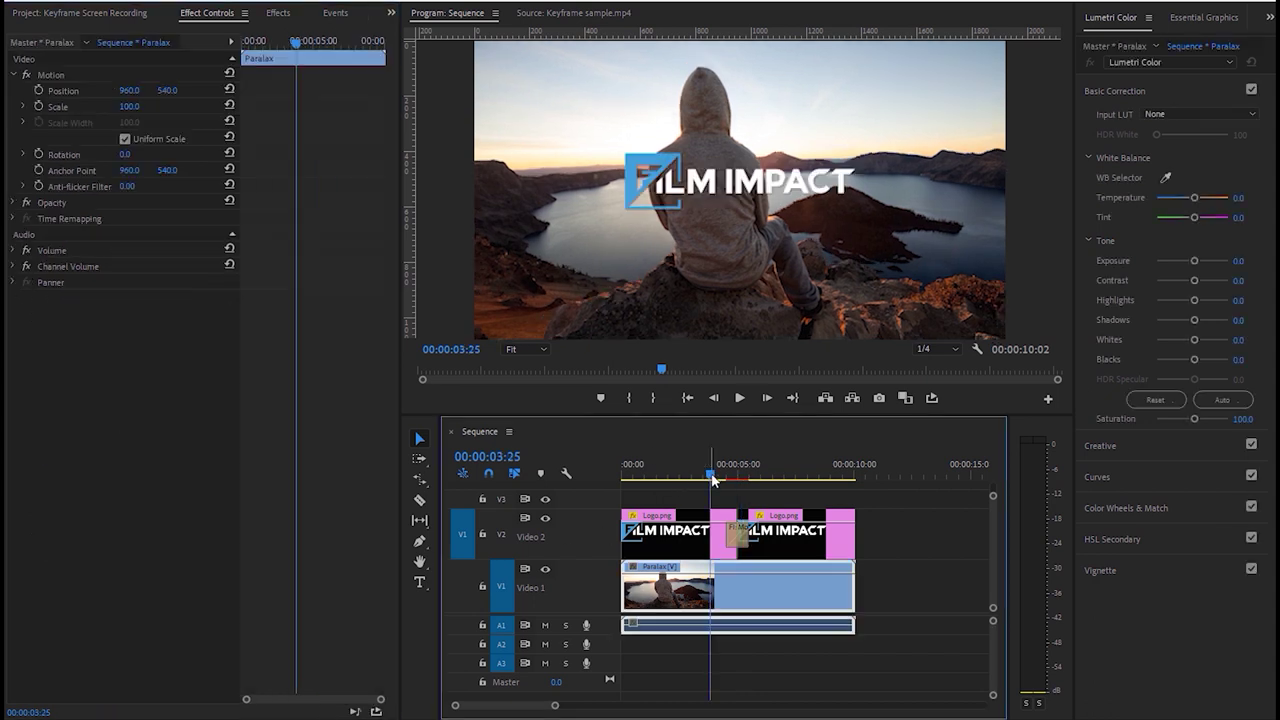
{"action": "left_click", "coordinate": [739, 398]}
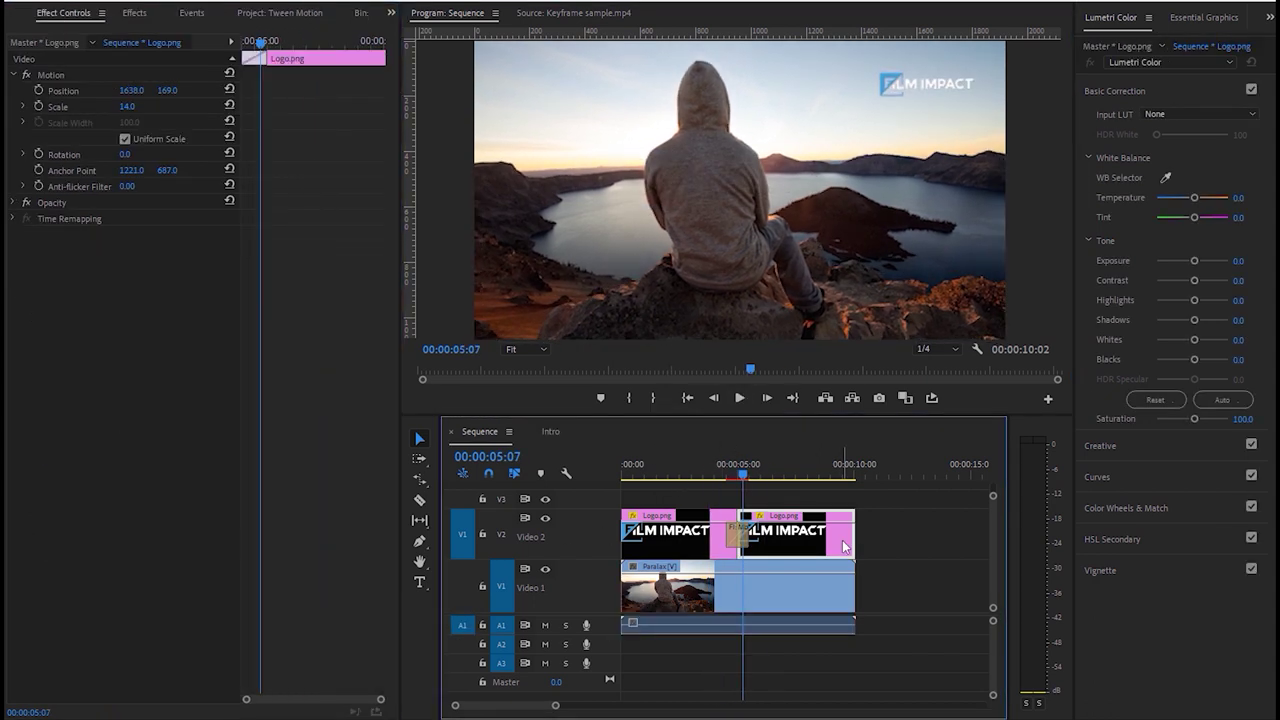
- Lengthen the first Motion Tween transition and preview it
{"action": "double_click", "coordinate": [733, 538]}
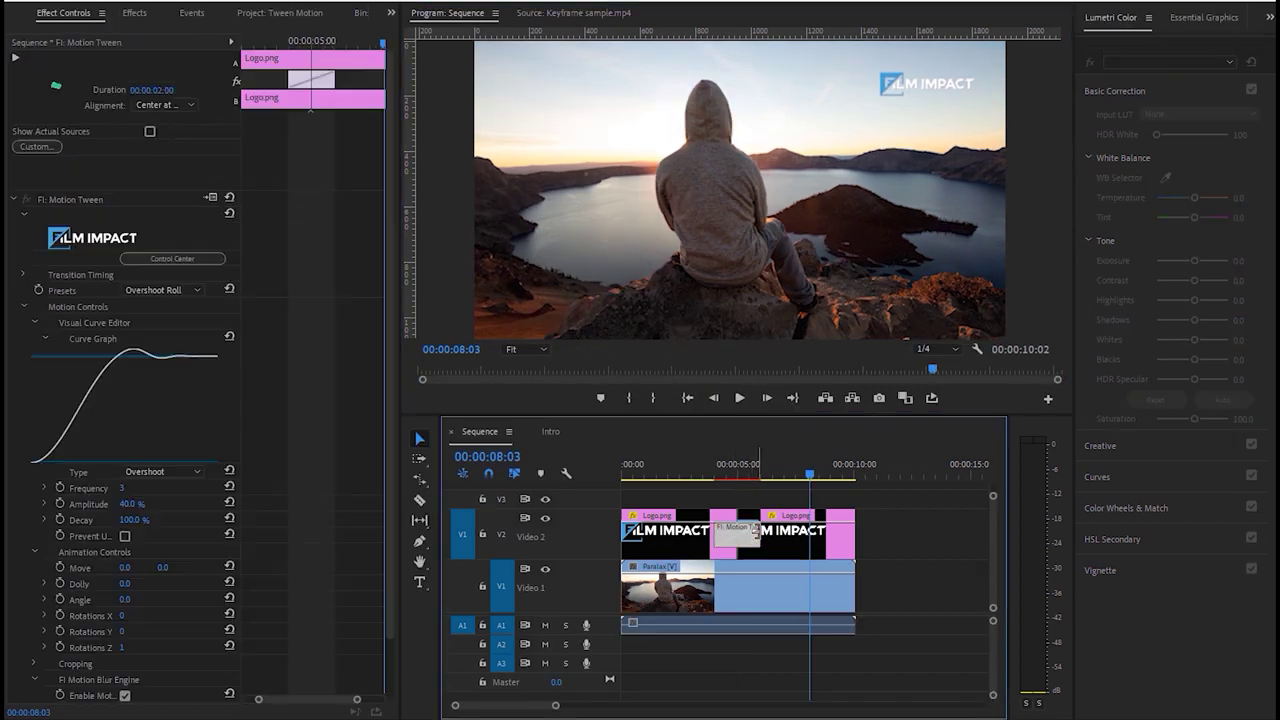
{"action": "left_click_drag", "start_coordinate": [800, 531], "coordinate": [745, 531]}
{"action": "left_click", "coordinate": [744, 466]}
{"action": "key", "text": "space"}
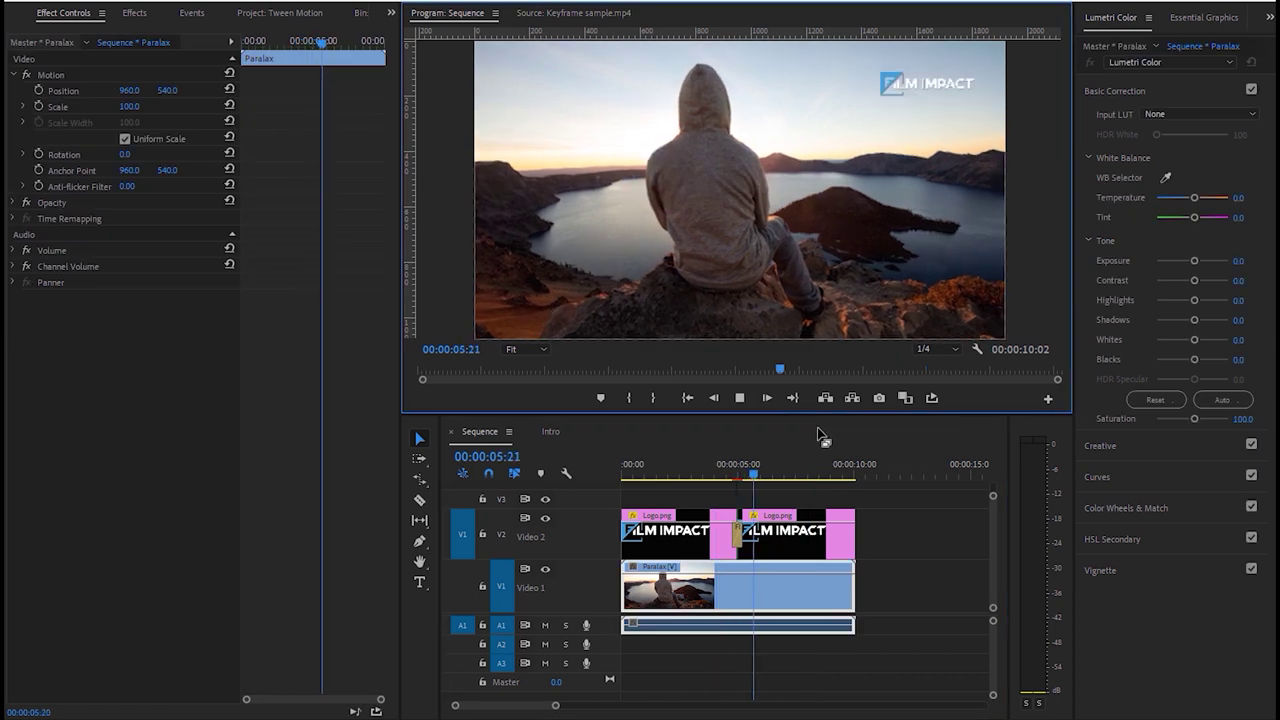
- Cut the logo clip at 00:00:08:09 and move the last piece's logo to bottom-left (231.6, 935.7)
{"action": "left_click", "coordinate": [520, 512]}
{"action": "key", "text": "space"}
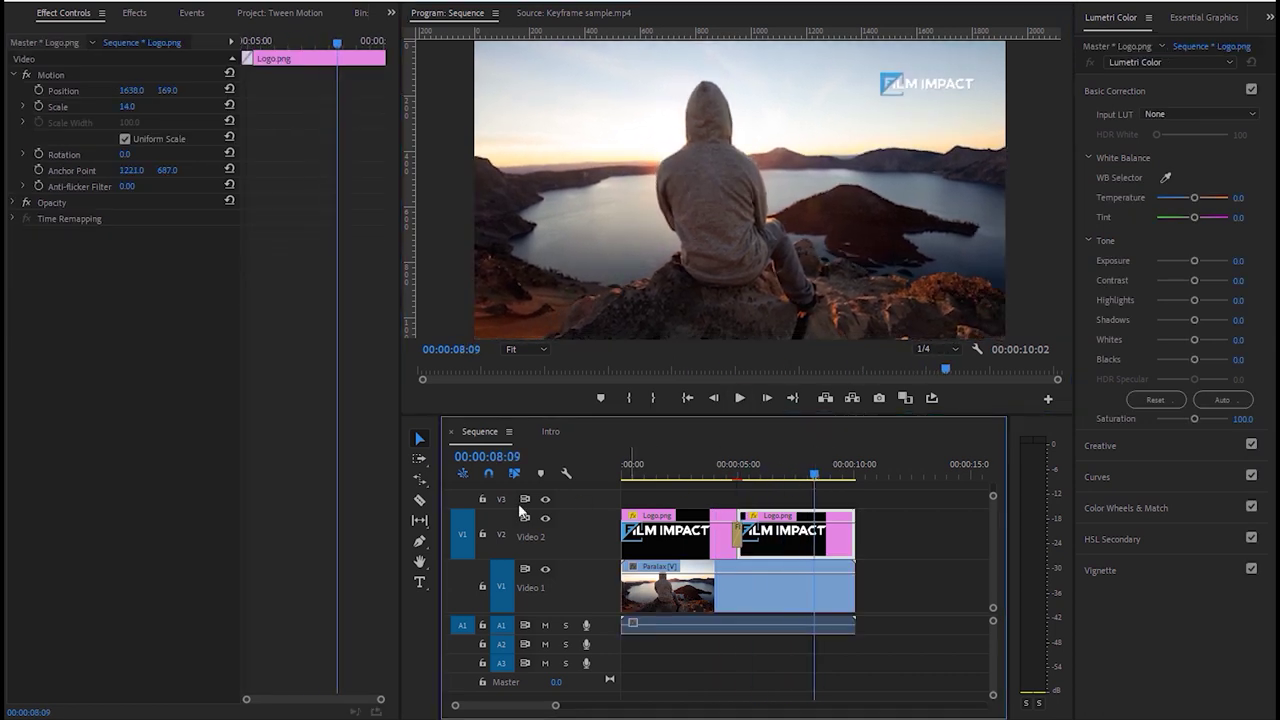
{"action": "left_click", "coordinate": [421, 502]}
{"action": "left_click", "coordinate": [817, 531]}
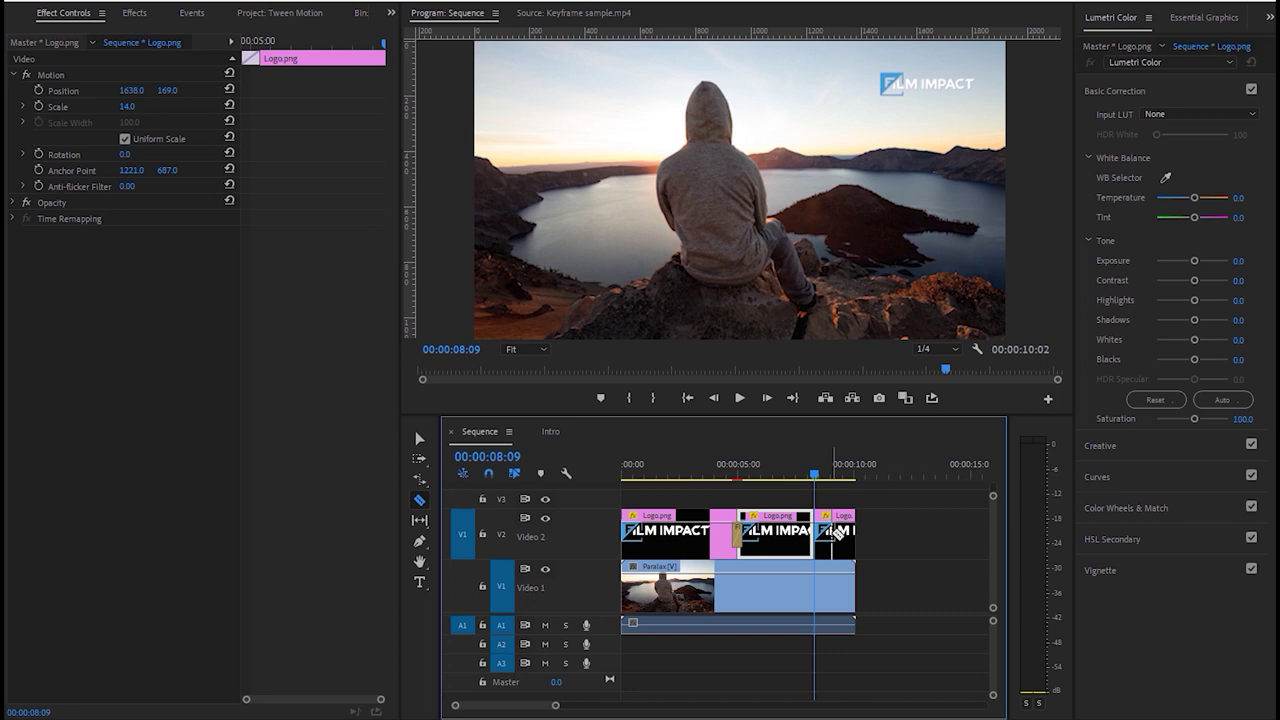
{"action": "key", "text": "v"}
{"action": "left_click", "coordinate": [838, 540]}
{"action": "left_click", "coordinate": [50, 78]}
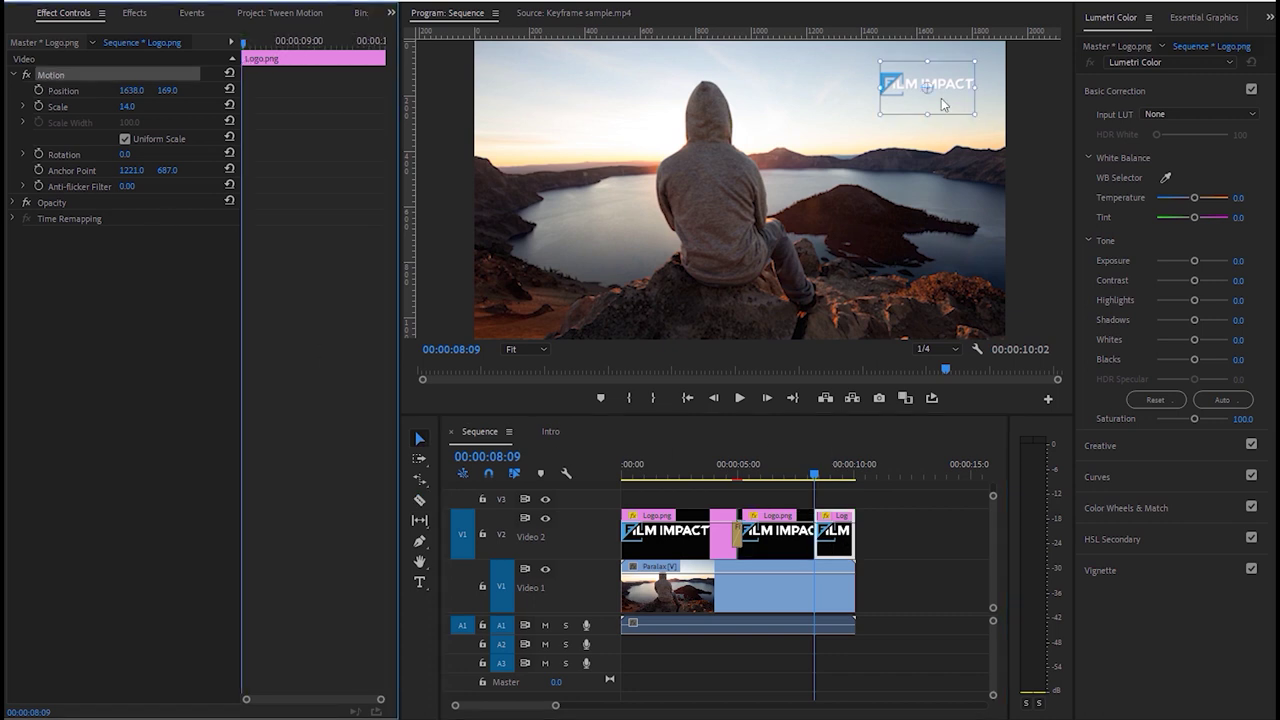
{"action": "left_click_drag", "start_coordinate": [944, 100], "coordinate": [552, 310]}
- Add an FI: Motion Tween transition on the new cut and confirm its duration
{"action": "left_click", "coordinate": [134, 13]}
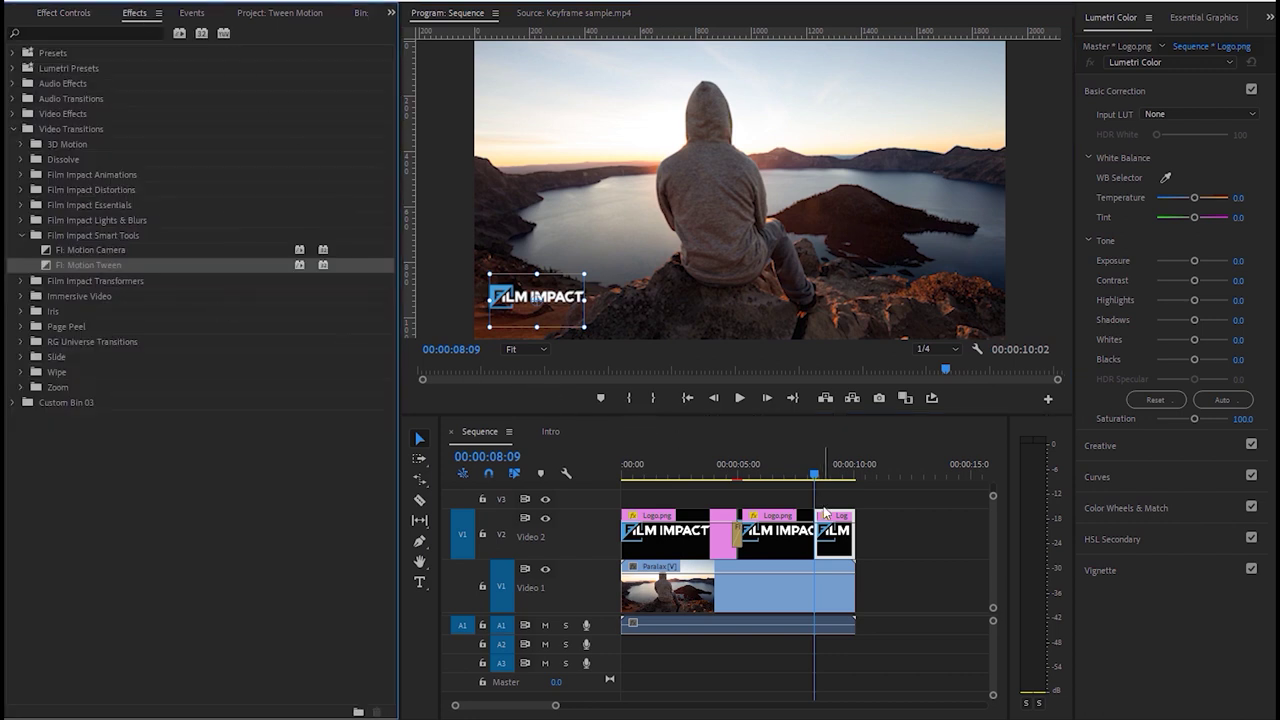
{"action": "left_click_drag", "start_coordinate": [825, 513], "coordinate": [822, 528]}
{"action": "double_click", "coordinate": [822, 530]}
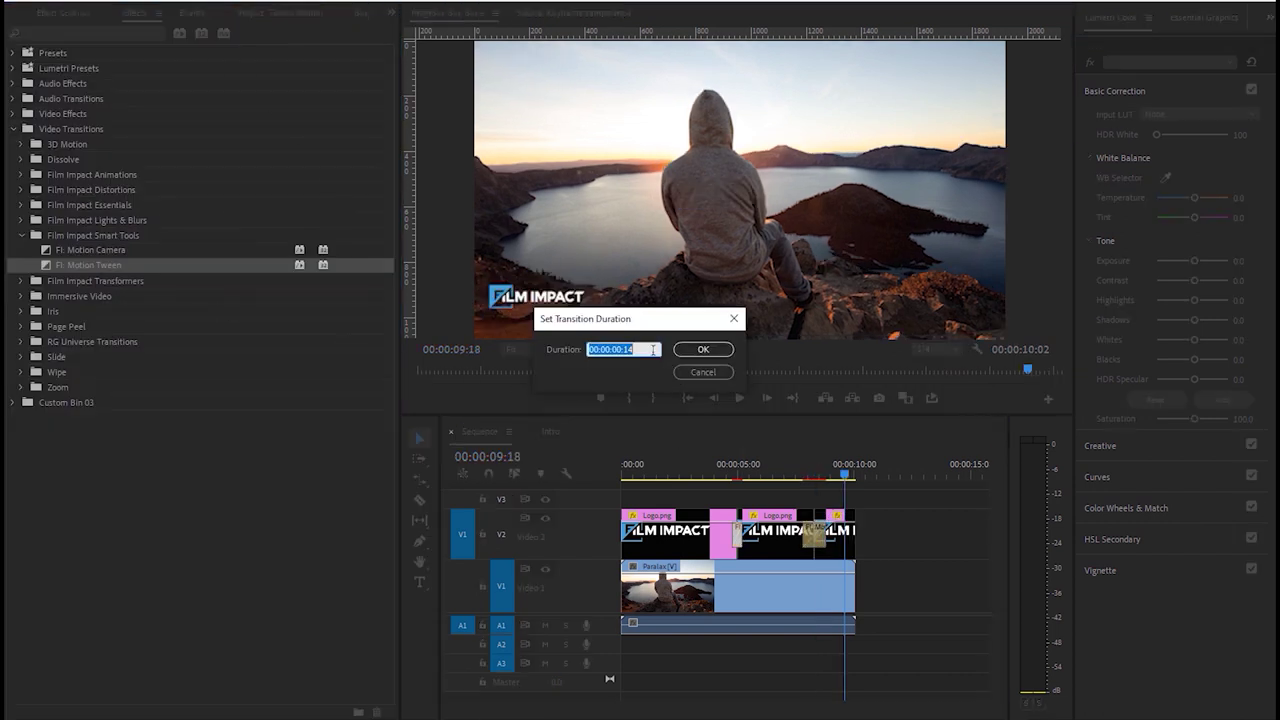
{"action": "left_click", "coordinate": [703, 349]}
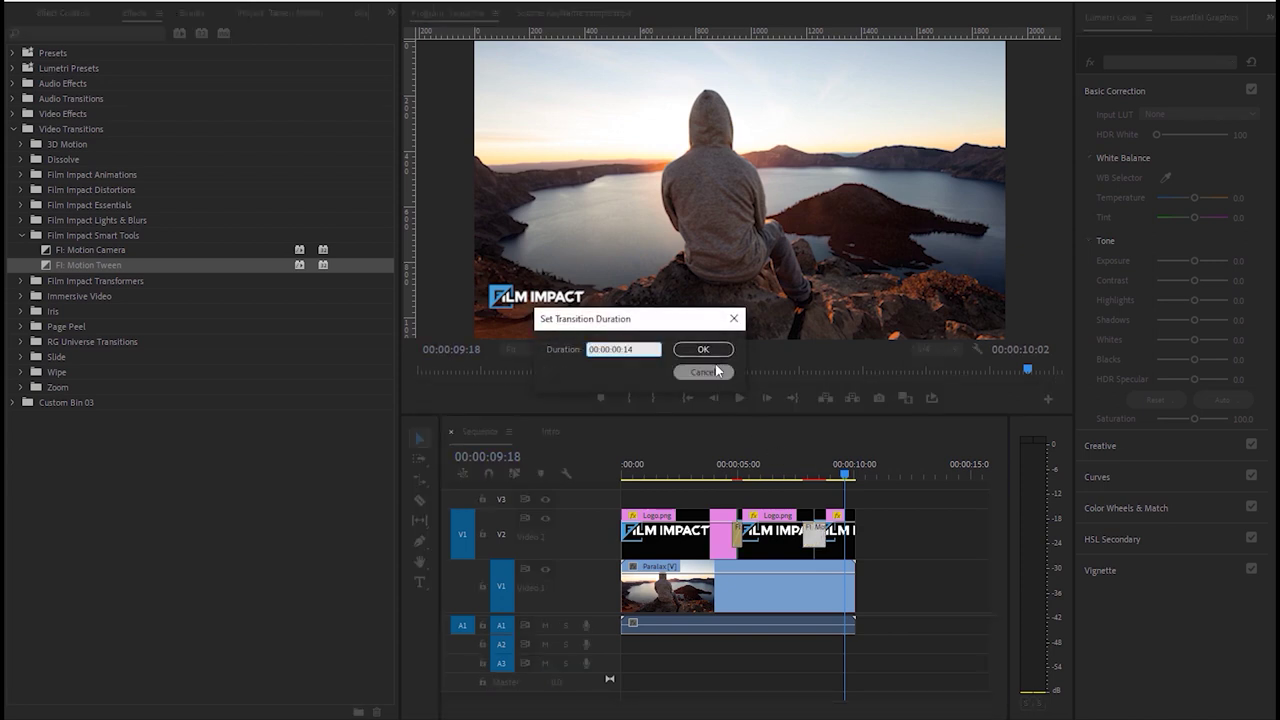
- Preview from 00:00:04:20, then give both V2 Motion Tween transitions a longer duration
{"action": "left_click", "coordinate": [725, 474]}
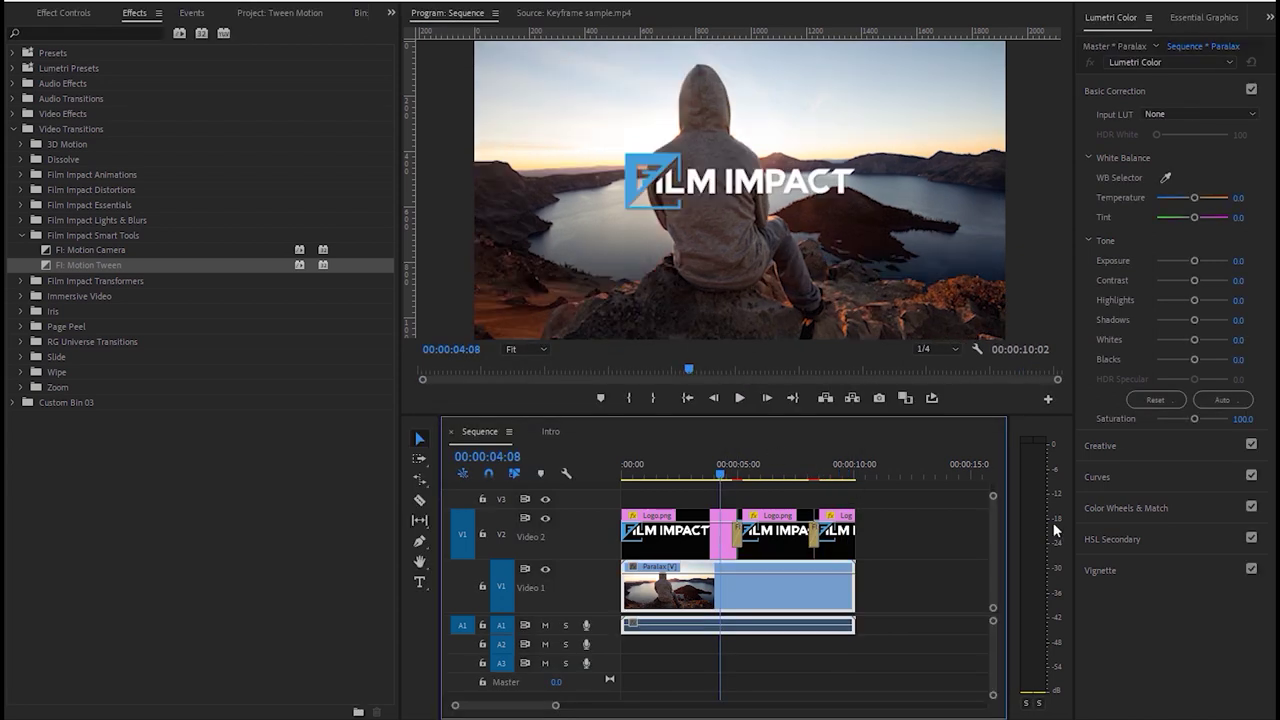
{"action": "key", "text": "space"}
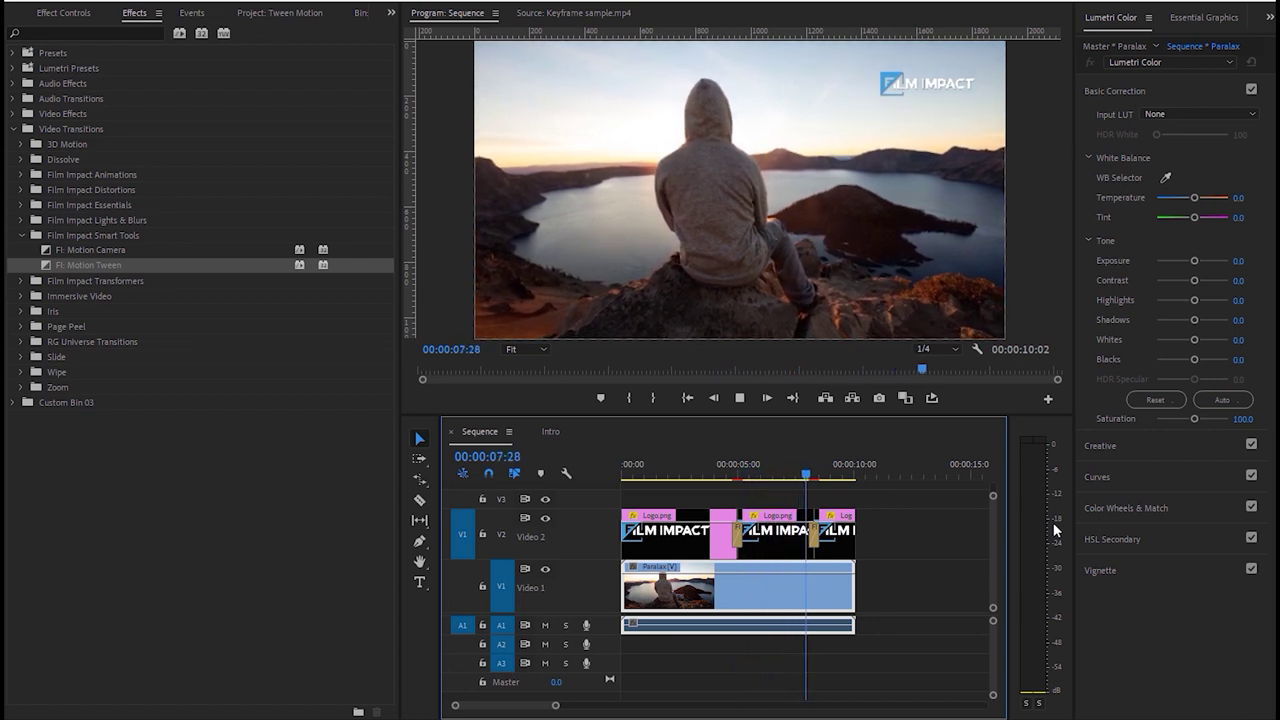
{"action": "key", "text": "space"}
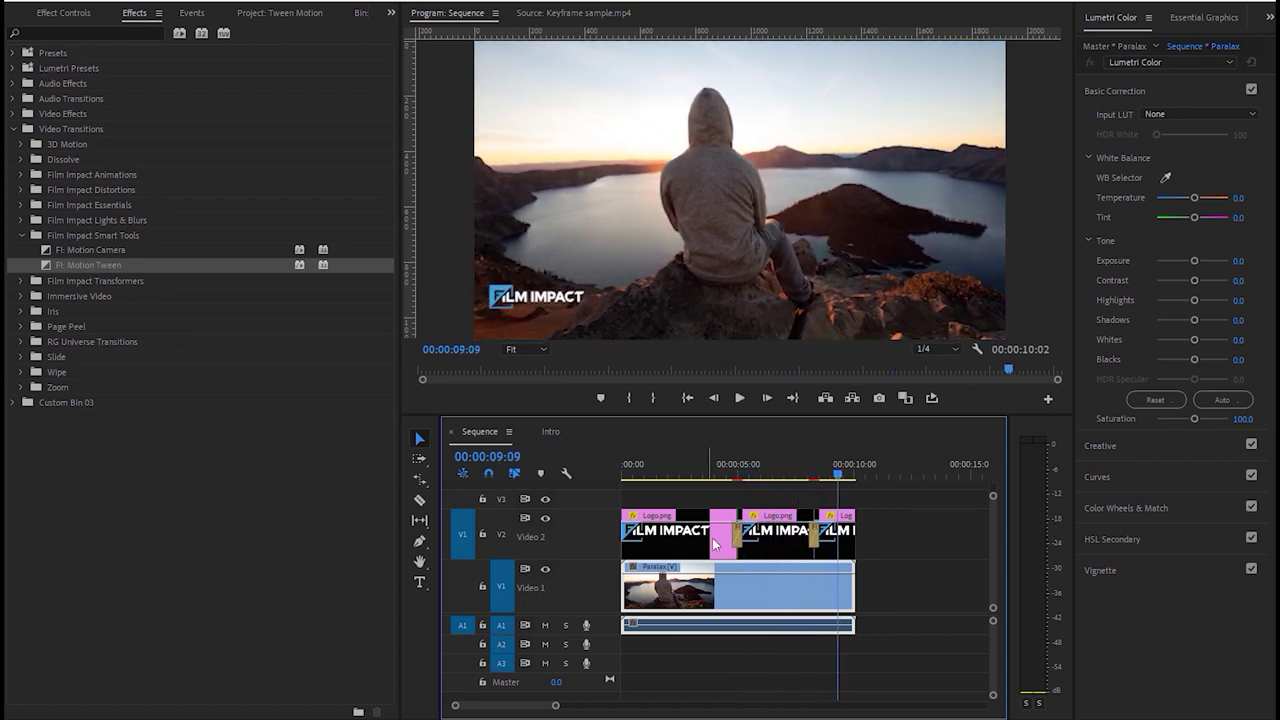
{"action": "double_click", "coordinate": [740, 540]}
{"action": "left_click", "coordinate": [692, 352]}
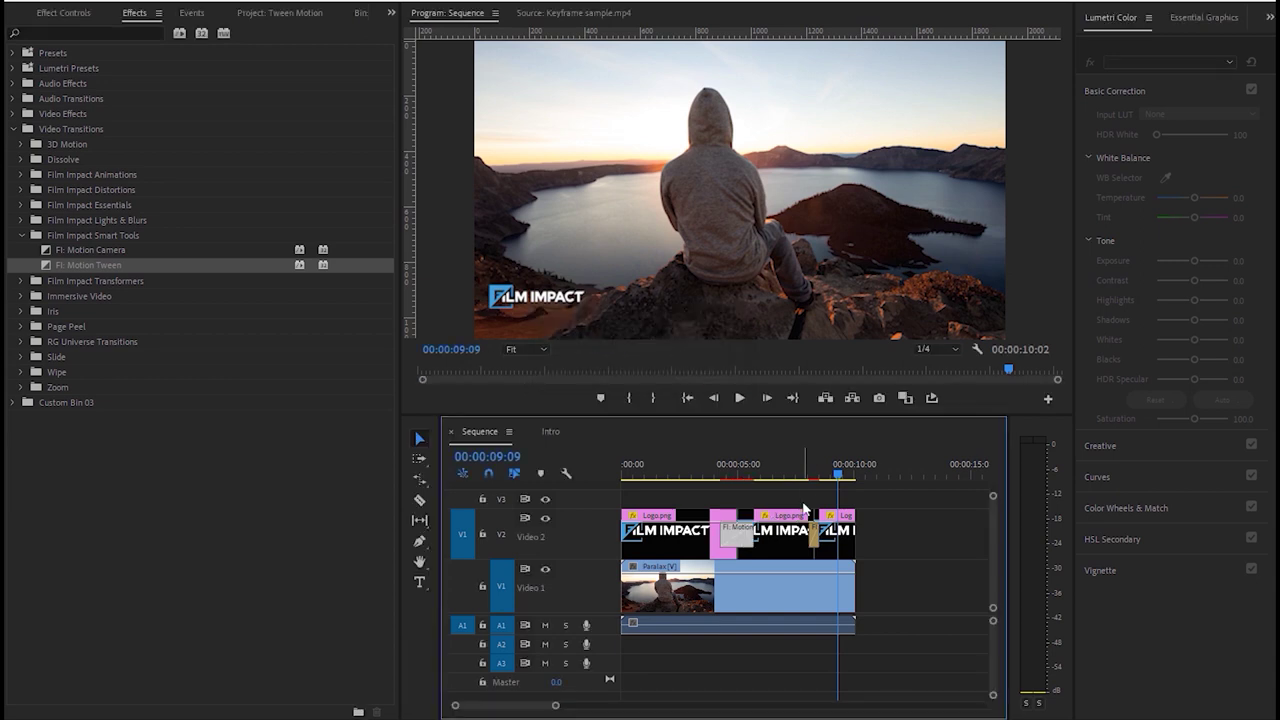
{"action": "left_click", "coordinate": [690, 352]}
- Replay the logo moving centre to top-right to bottom-left from about 00:00:04:03
{"action": "left_click", "coordinate": [717, 463]}
{"action": "left_click", "coordinate": [739, 397]}
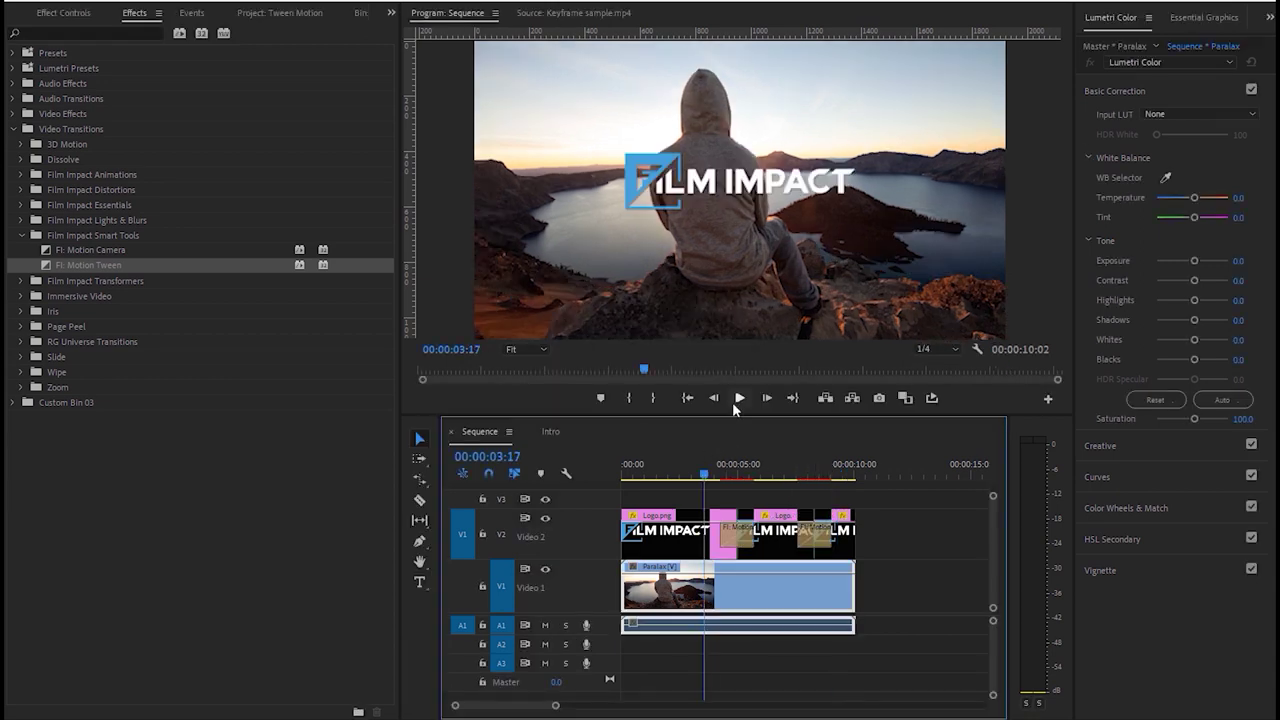
{"action": "left_click", "coordinate": [919, 551]}
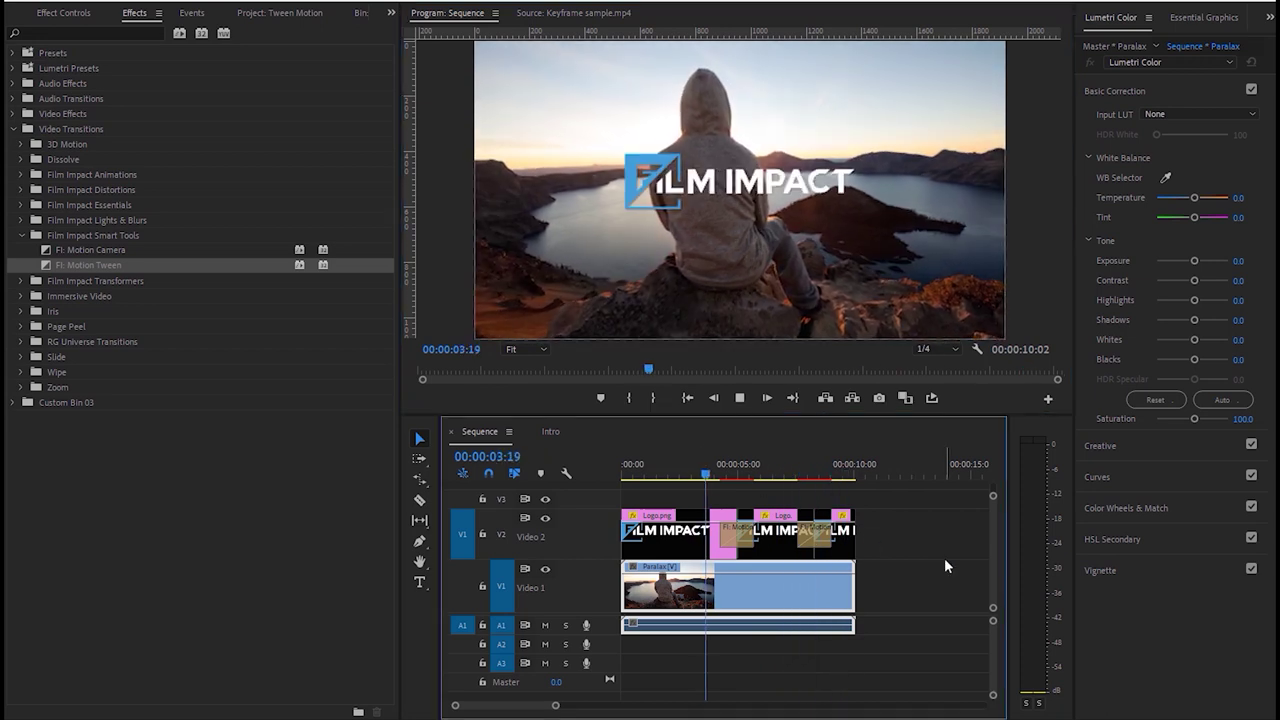